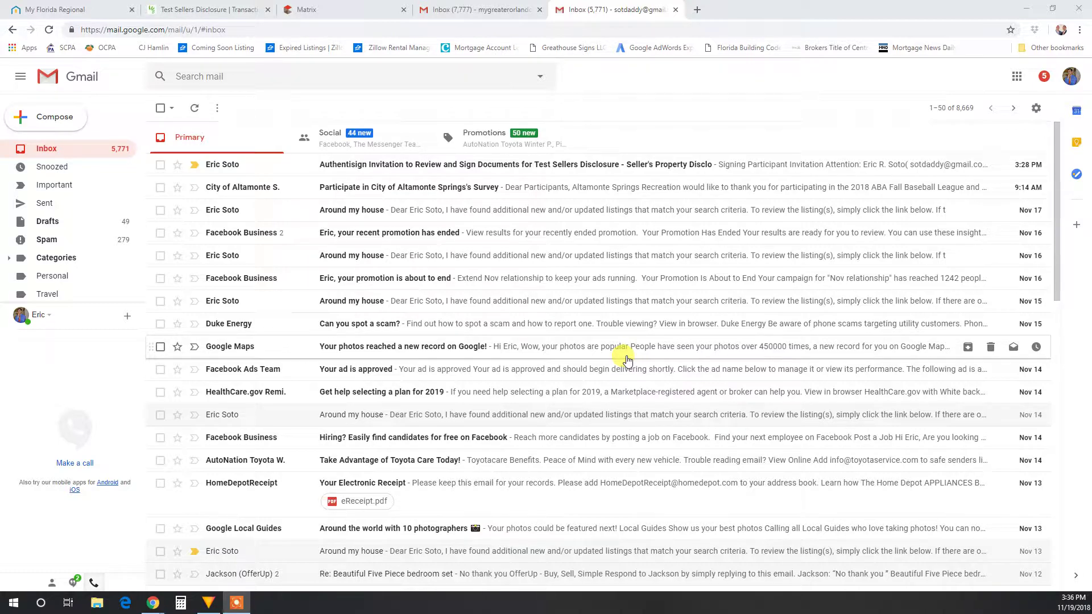
# Open the Authentisign invitation email and follow its 'Click here to Sign' link
pyautogui.click(461, 164)
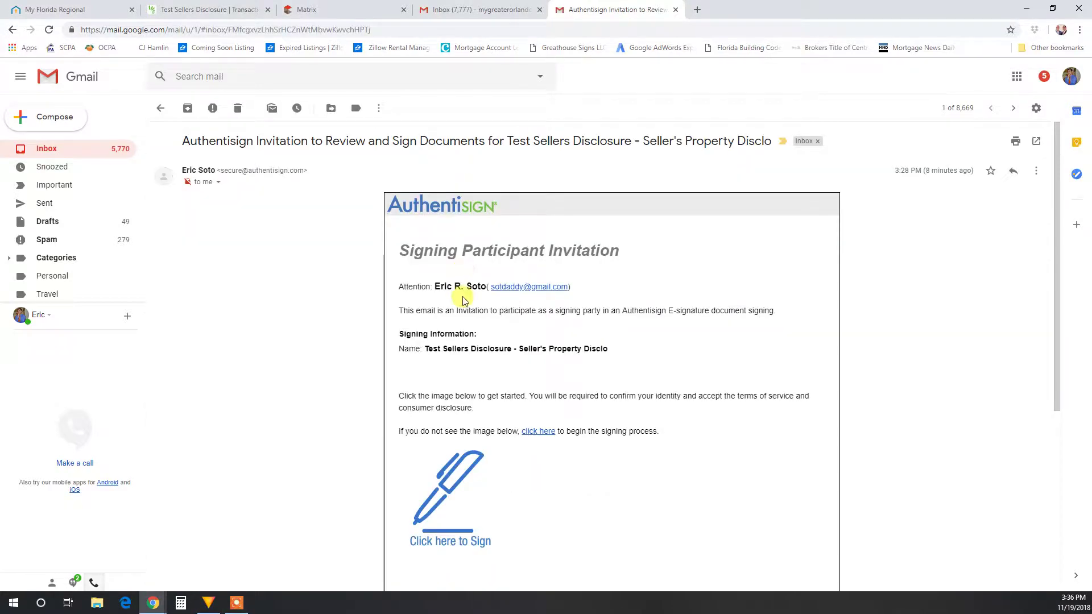
pyautogui.scroll(-2, 463, 290)
pyautogui.scroll(-2, 453, 278)
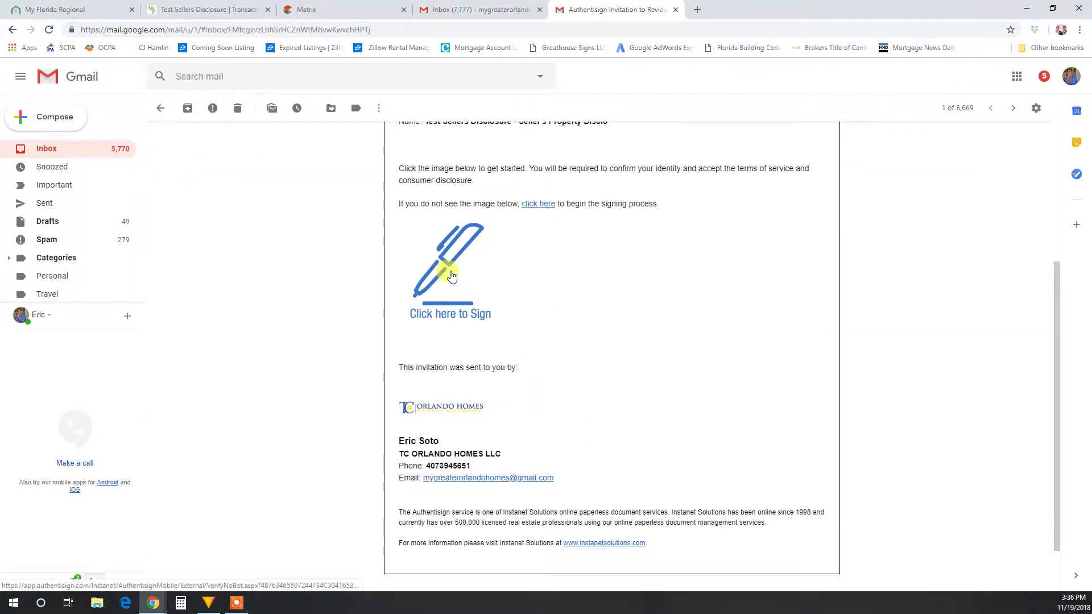
pyautogui.click(451, 275)
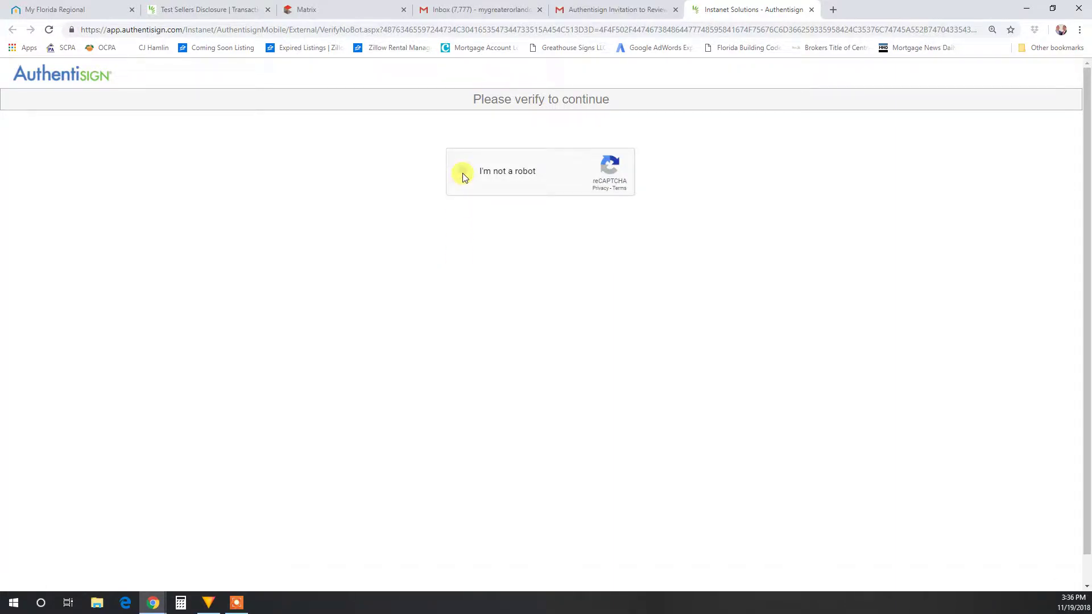
# Pass the reCAPTCHA 'I'm not a robot' check so the disclosure loads
pyautogui.click(463, 173)
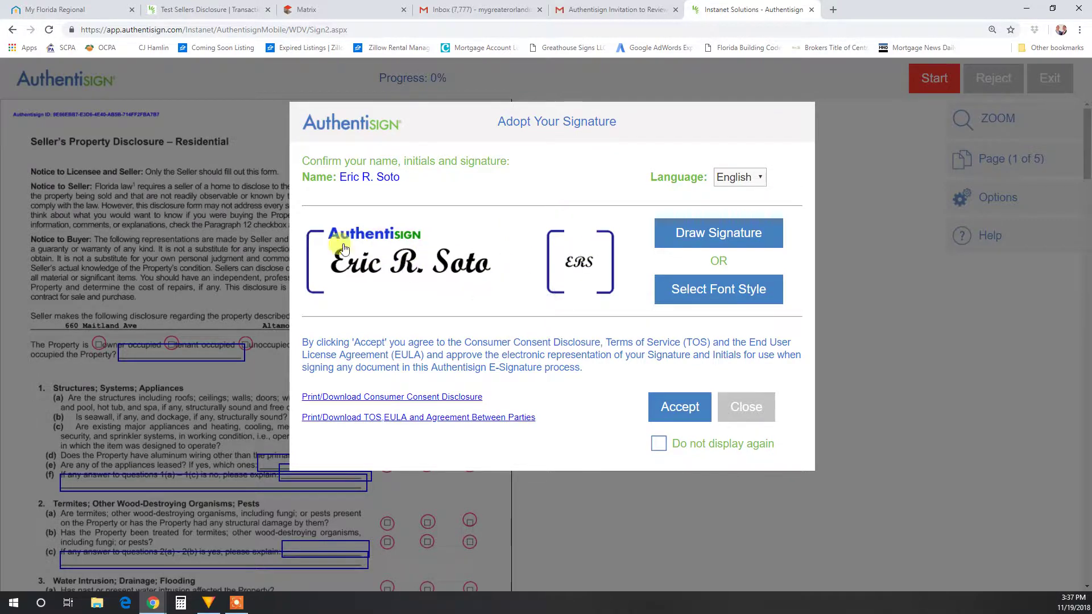
# Draw a two-stroke signature, then accept the signature, initials and consent terms
pyautogui.click(728, 223)
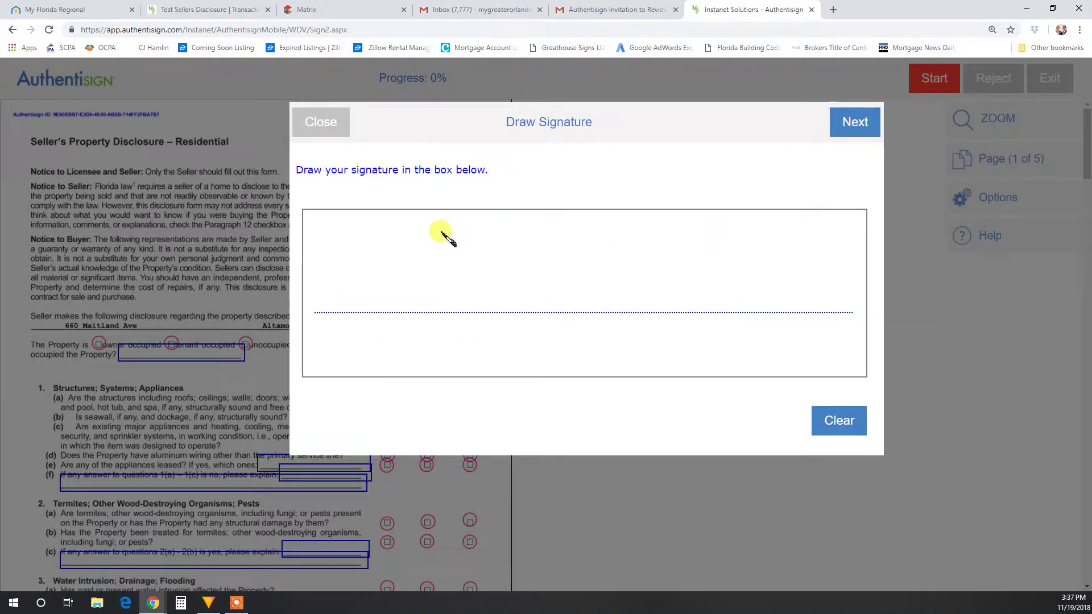
pyautogui.moveTo(431, 238)
pyautogui.mouseDown()
pyautogui.moveTo(396, 240)
pyautogui.moveTo(385, 287)
pyautogui.moveTo(504, 219)
pyautogui.mouseUp()
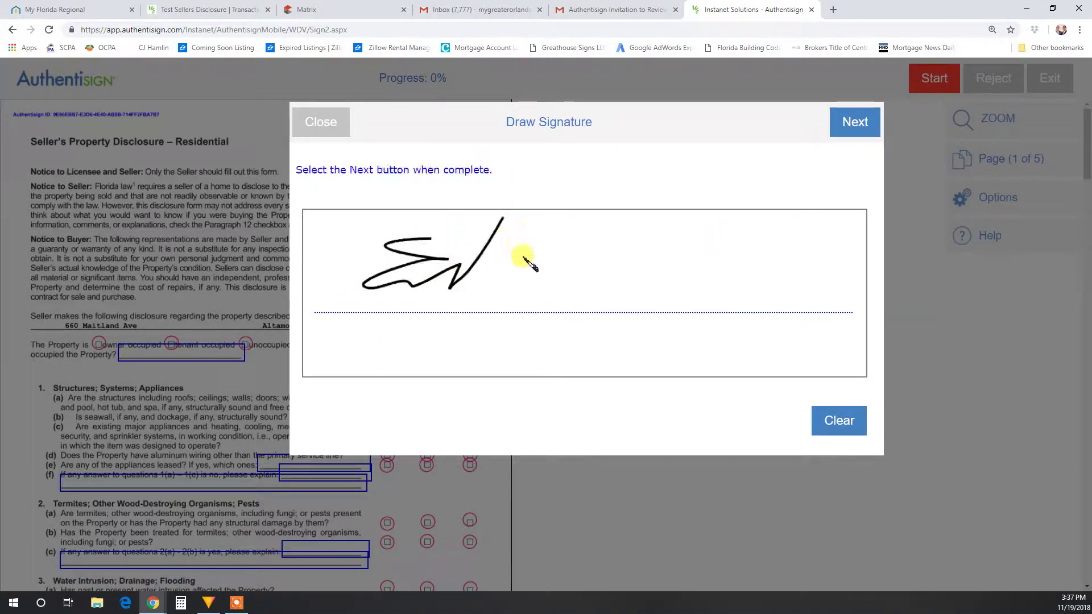
pyautogui.moveTo(595, 251); pyautogui.dragTo(756, 293)
pyautogui.click(327, 131)
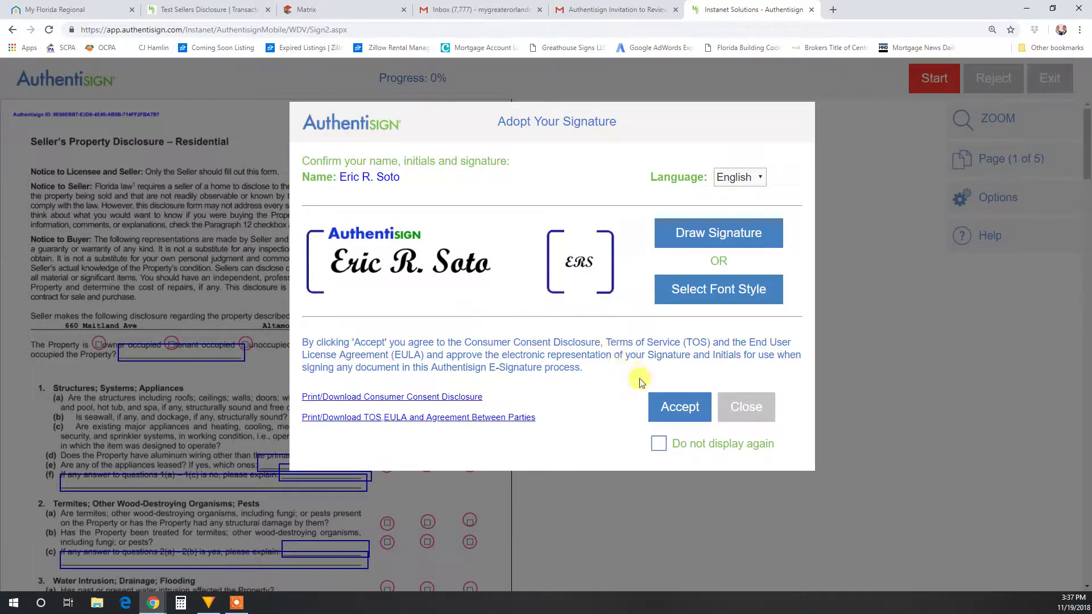
pyautogui.click(684, 411)
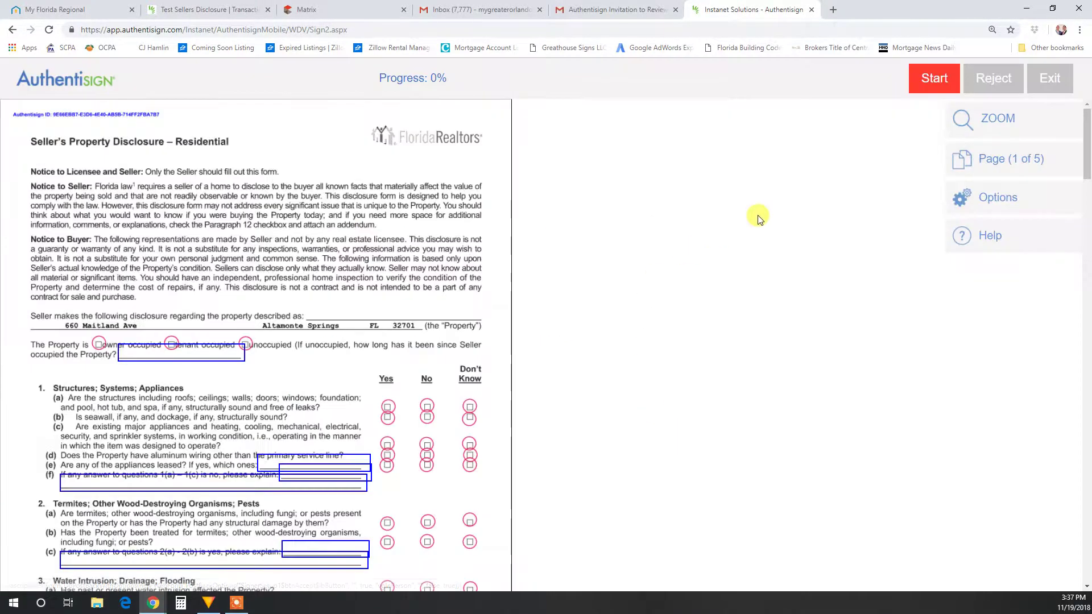
# Mark the property as owner occupied since 2005
pyautogui.click(937, 76)
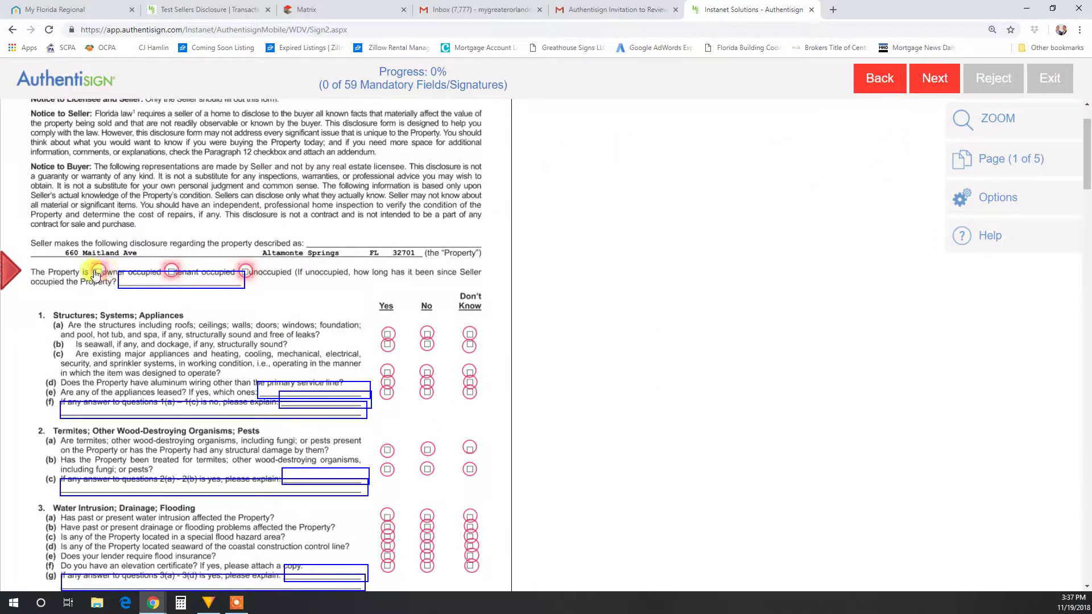
pyautogui.click(98, 271)
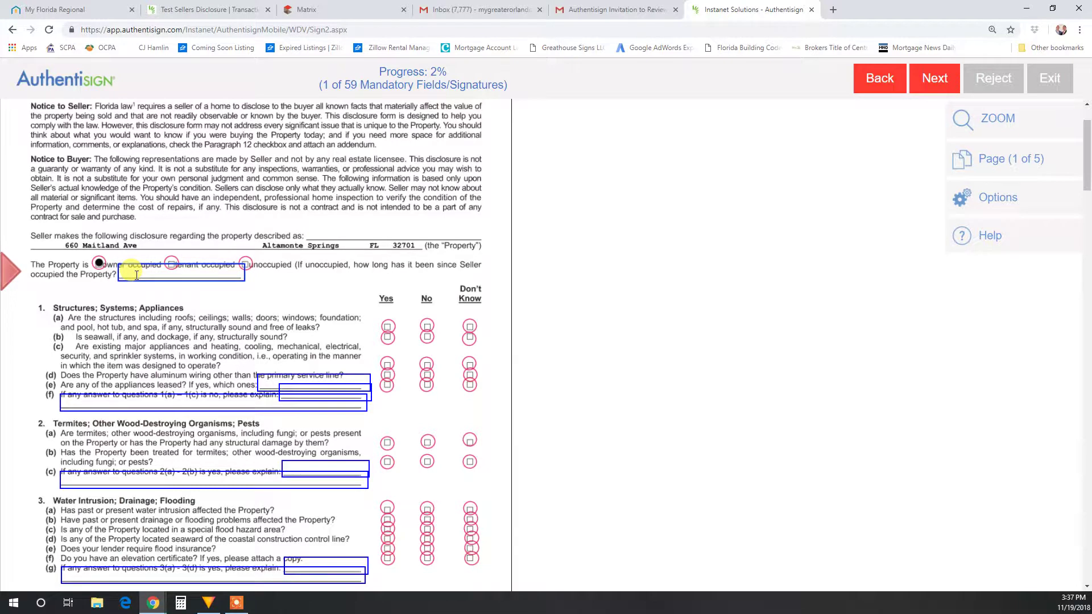
pyautogui.click(136, 275)
pyautogui.write('2205')
pyautogui.write('005')
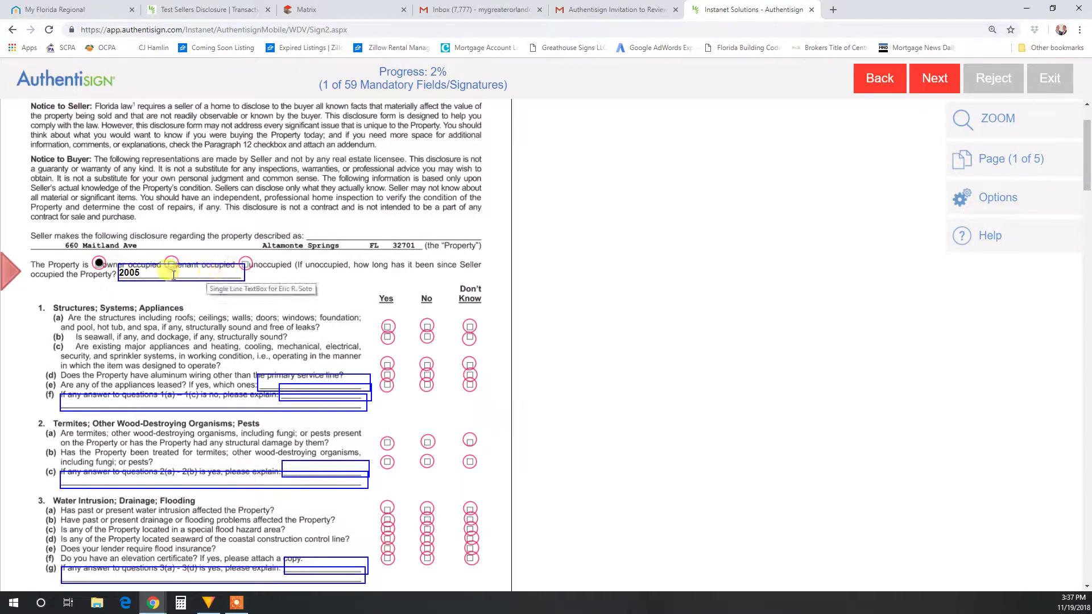
# Answer No to items 1(a)–1(e) and 2(a), and Don't Know to 2(b)
pyautogui.click(428, 329)
pyautogui.click(427, 271)
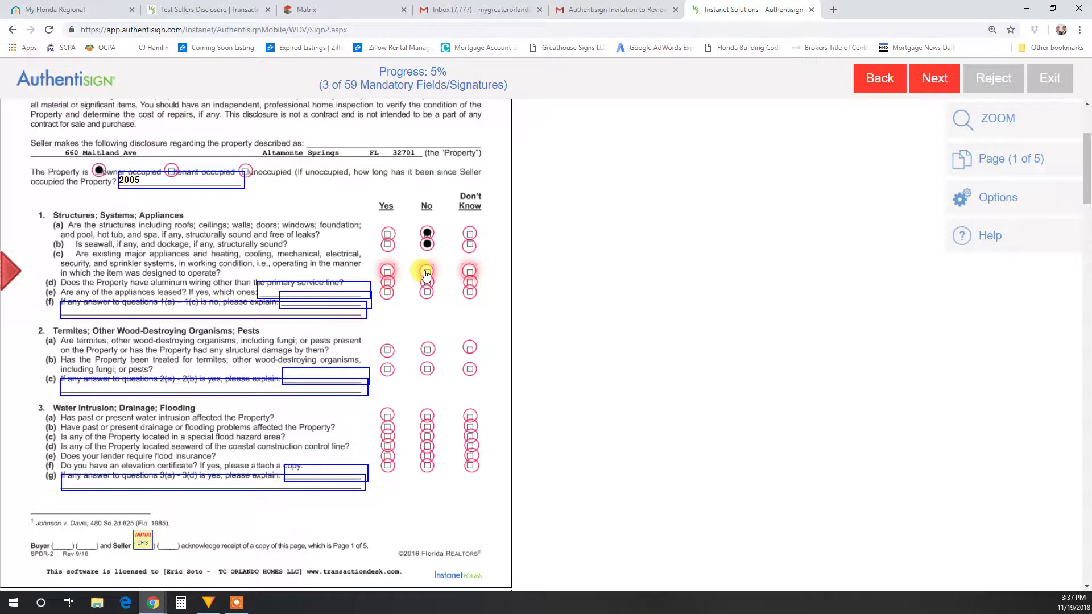
pyautogui.click(426, 272)
pyautogui.click(426, 272)
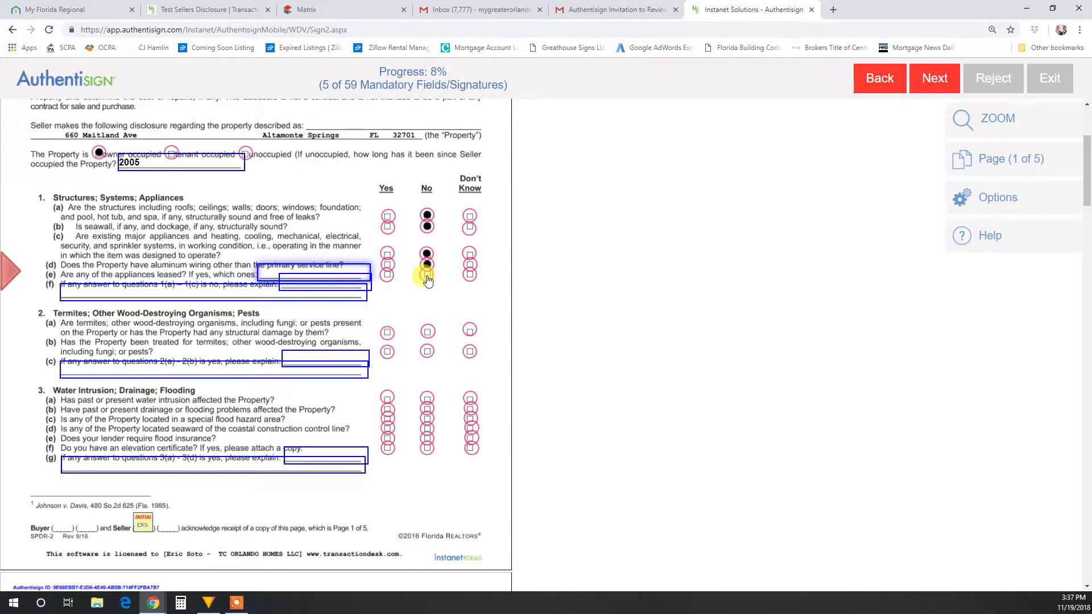
pyautogui.click(427, 274)
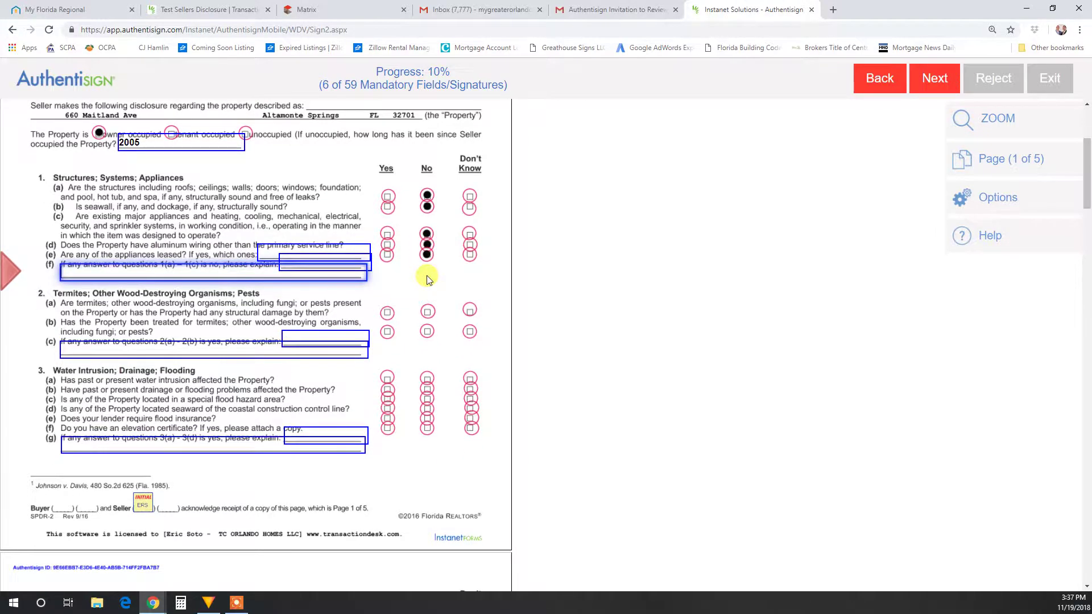
pyautogui.click(427, 312)
pyautogui.click(469, 266)
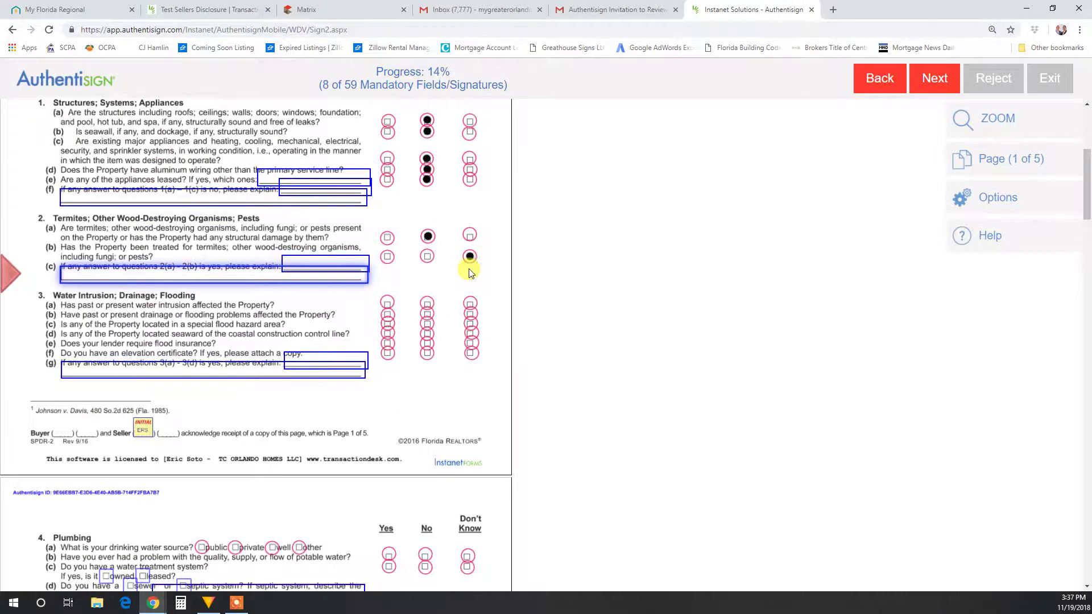
# Set 3(a) to Yes and answer No to 3(b), 3(c), 3(d) and 3(f)
pyautogui.click(427, 301)
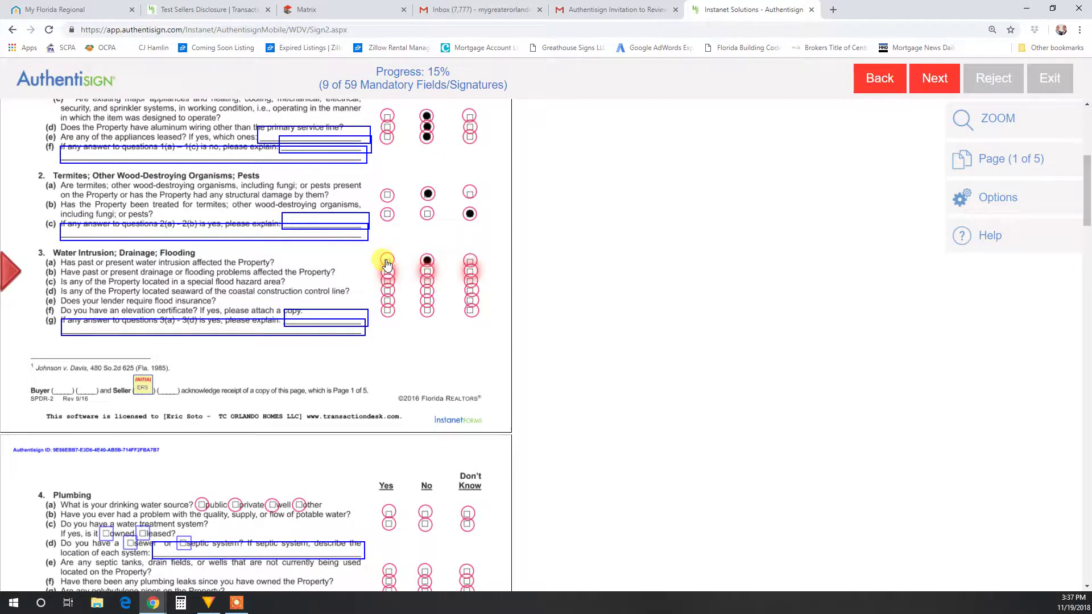
pyautogui.click(386, 261)
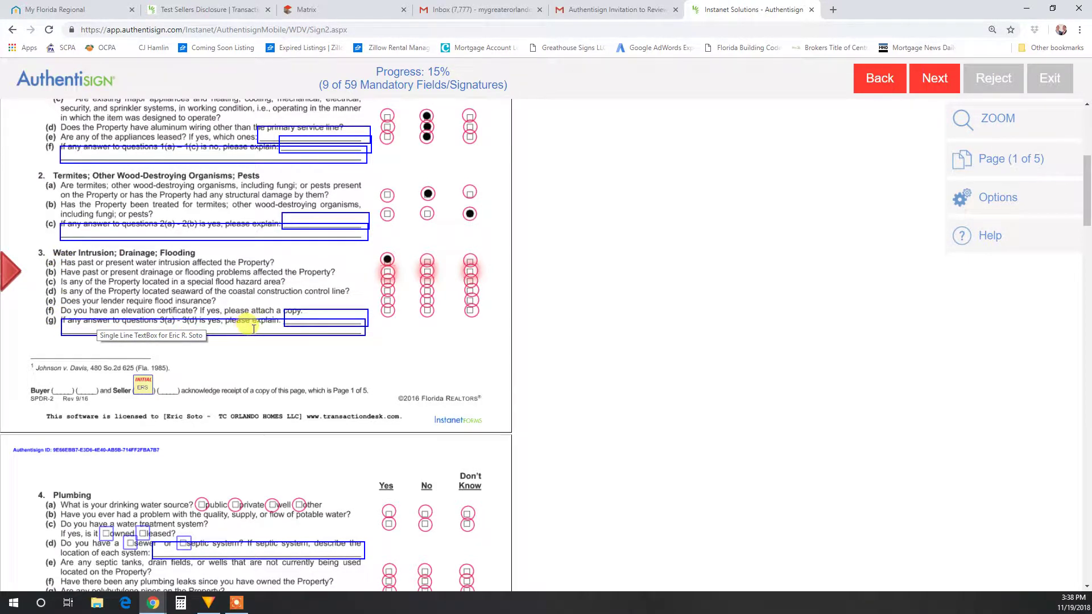
pyautogui.click(427, 272)
pyautogui.click(427, 261)
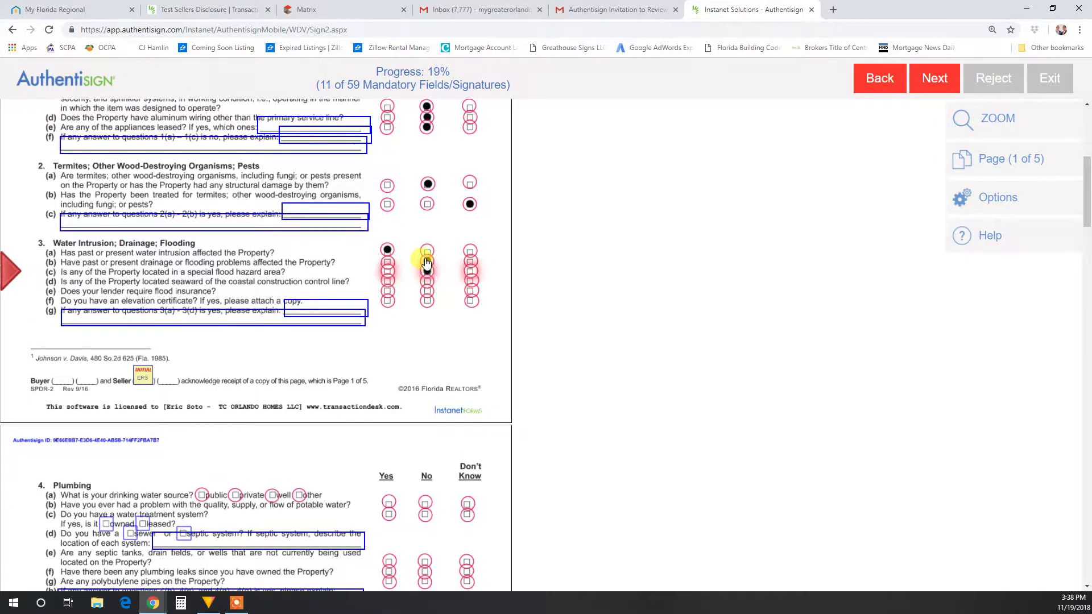
pyautogui.click(427, 271)
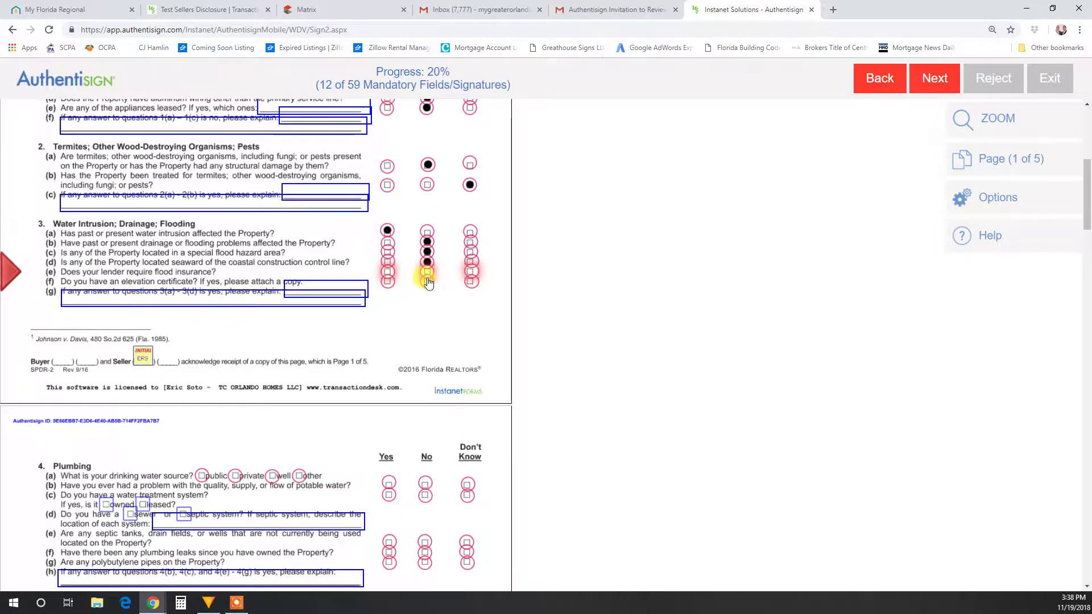
pyautogui.click(427, 282)
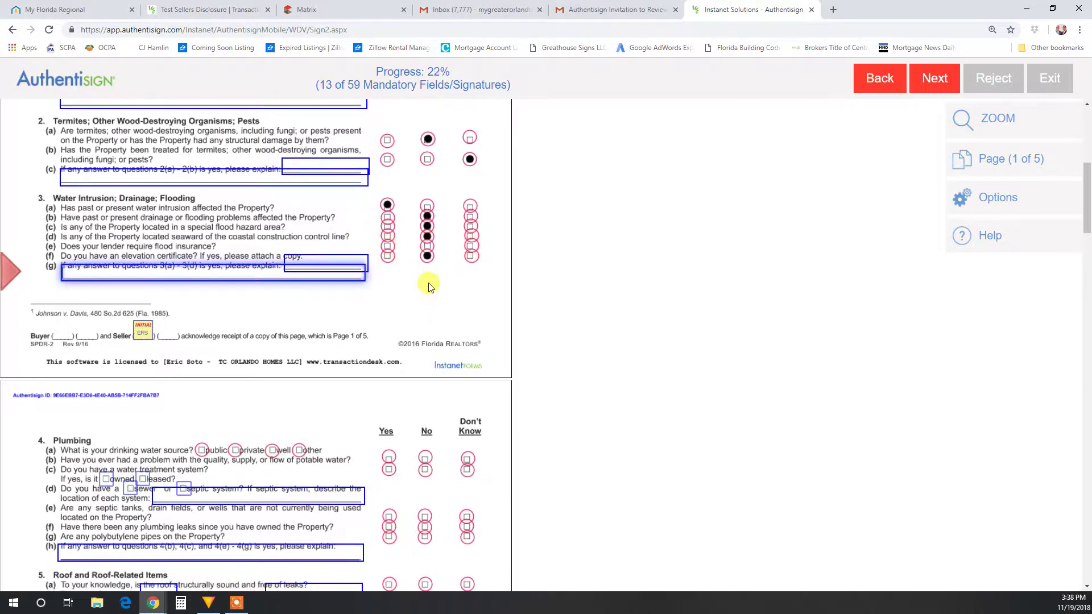
# Switch 3(f) to Yes and explain in 3(g): 'Small leak in roof. Repaired by roofer Nov 2018.'
pyautogui.click(388, 256)
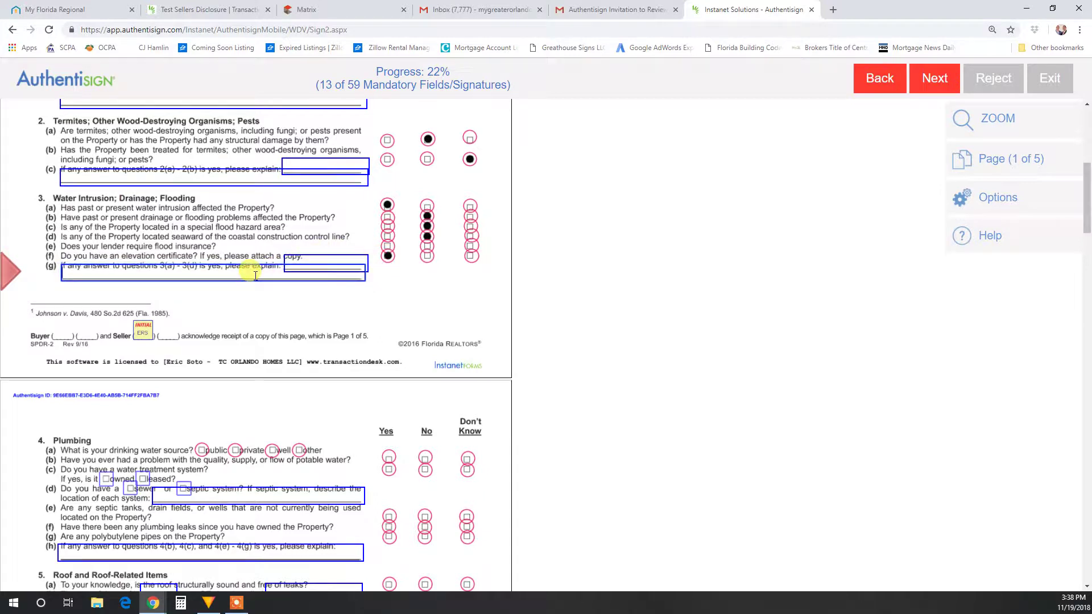
pyautogui.click(249, 273)
pyautogui.write('Small leak in roof.  Repa')
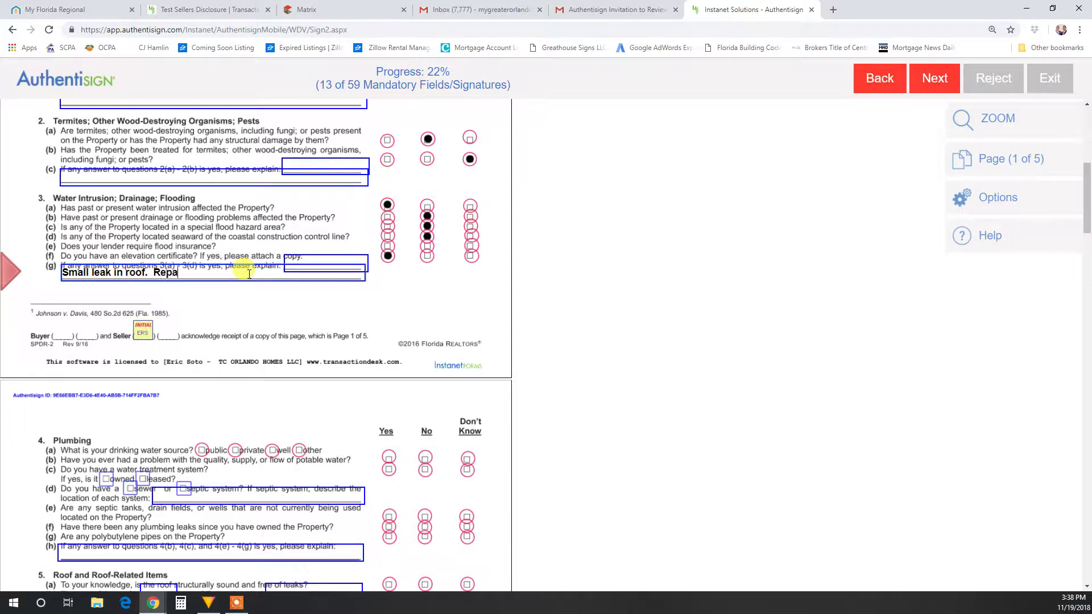
pyautogui.write('ired by roofer Nov 2018.')
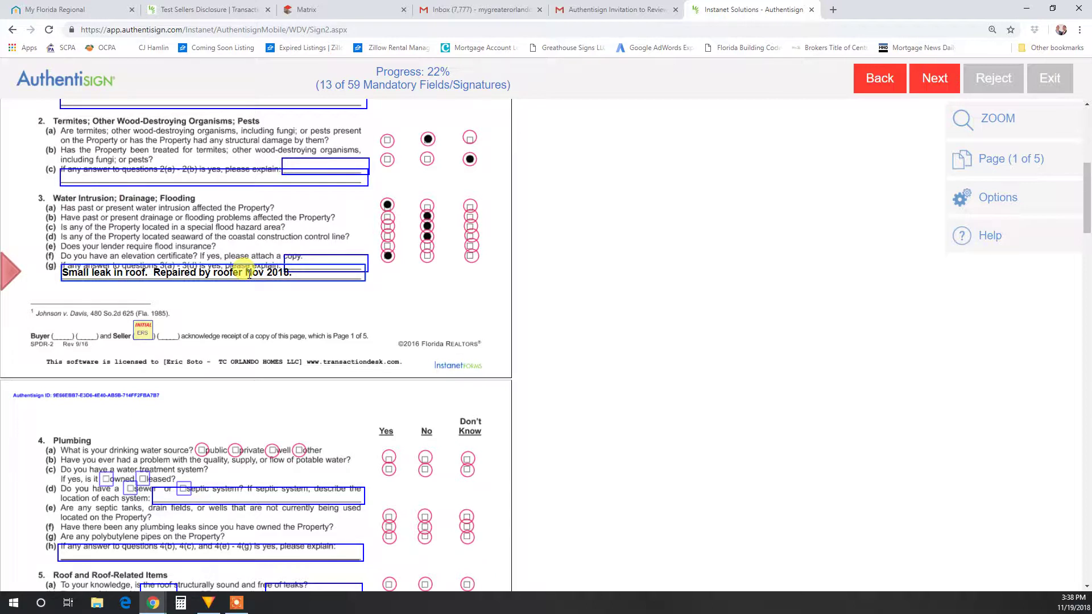
pyautogui.click(144, 328)
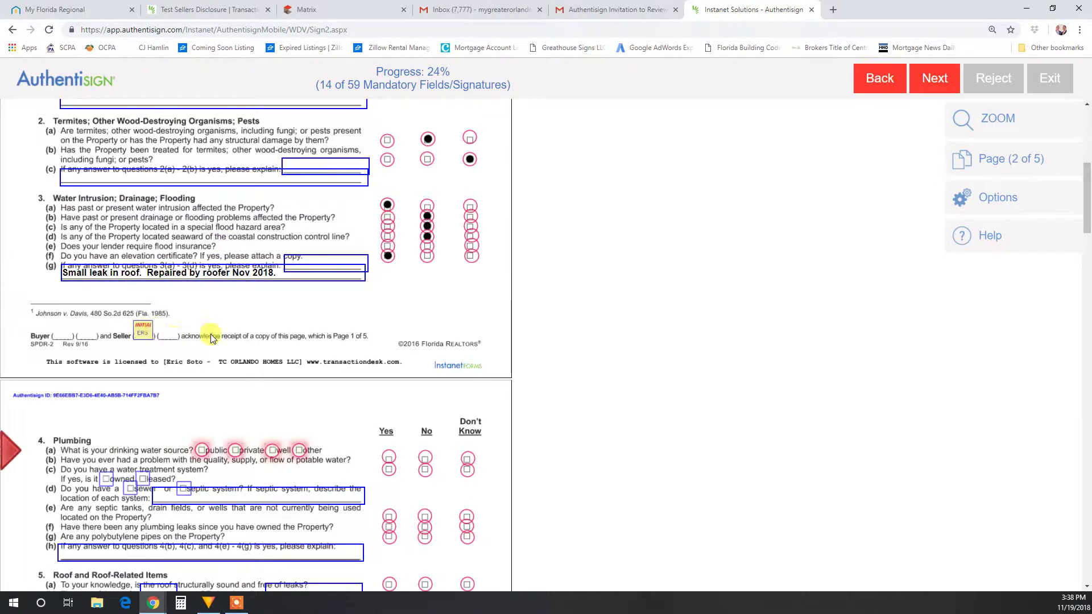
pyautogui.scroll(-2, 215, 333)
# Mark drinking water as public and answer No to plumbing items 4(b)–4(g)
pyautogui.scroll(-2, 214, 333)
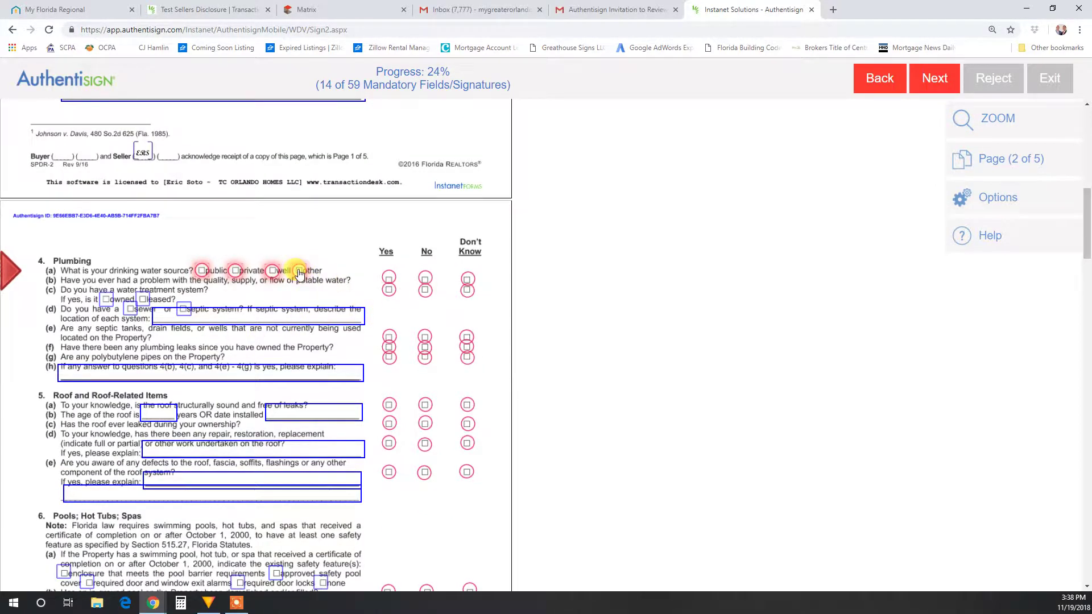
pyautogui.click(201, 271)
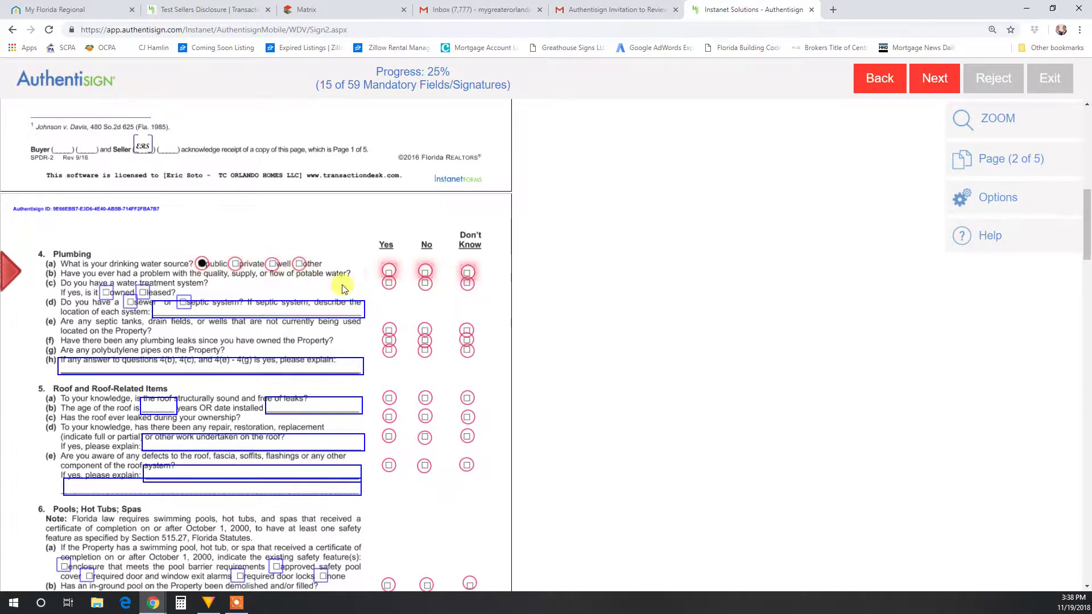
pyautogui.click(425, 272)
pyautogui.click(425, 273)
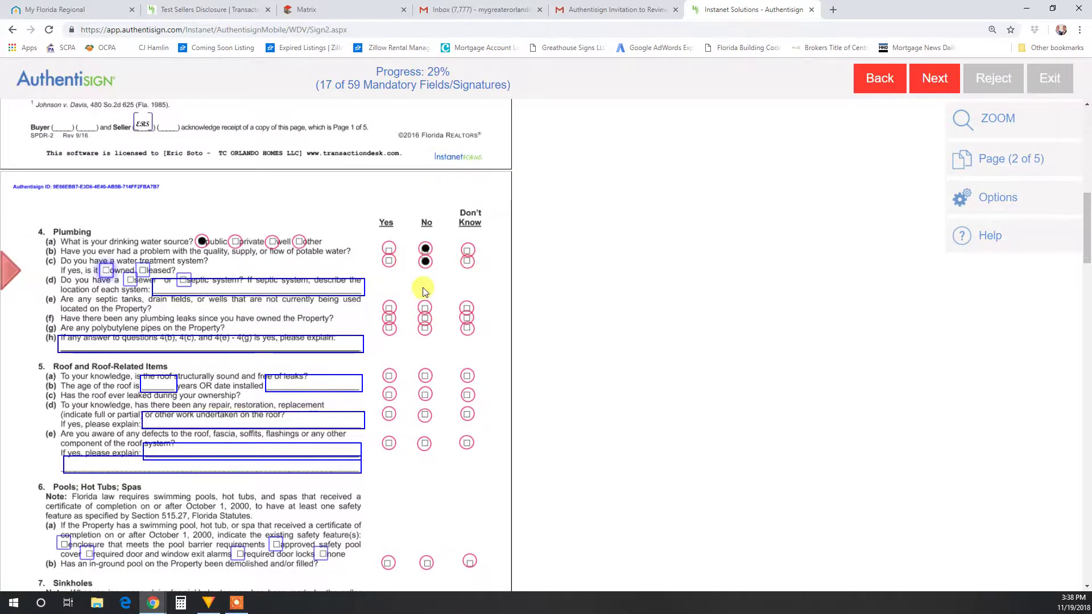
pyautogui.click(425, 311)
pyautogui.click(425, 281)
pyautogui.click(426, 255)
# Answer No to roof, pool and sinkhole items 5(a)–7(b), and initial page 2
pyautogui.click(425, 320)
pyautogui.click(424, 284)
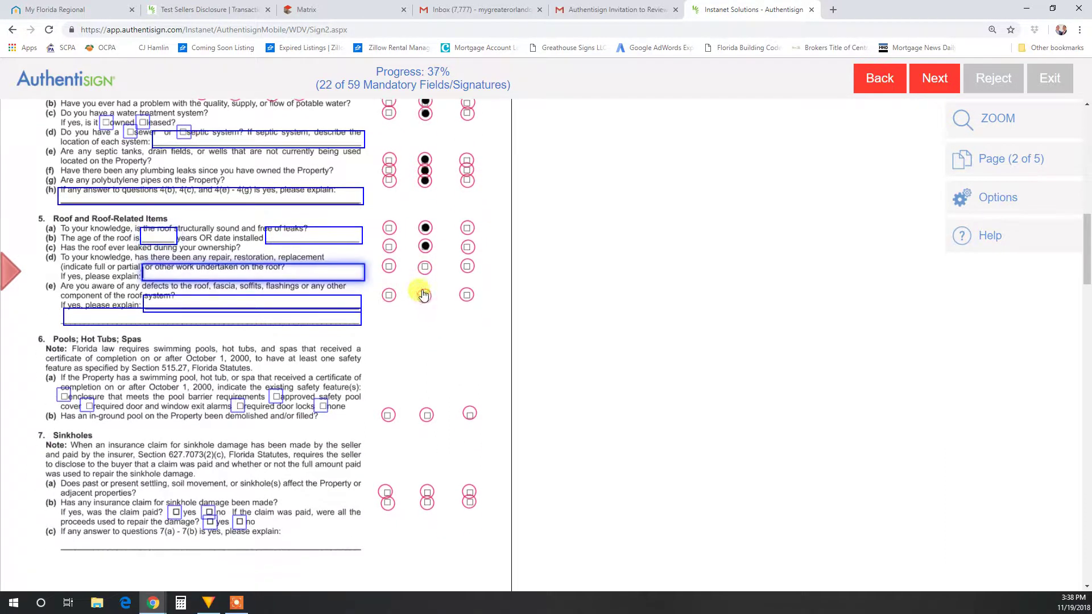
pyautogui.click(424, 267)
pyautogui.click(423, 272)
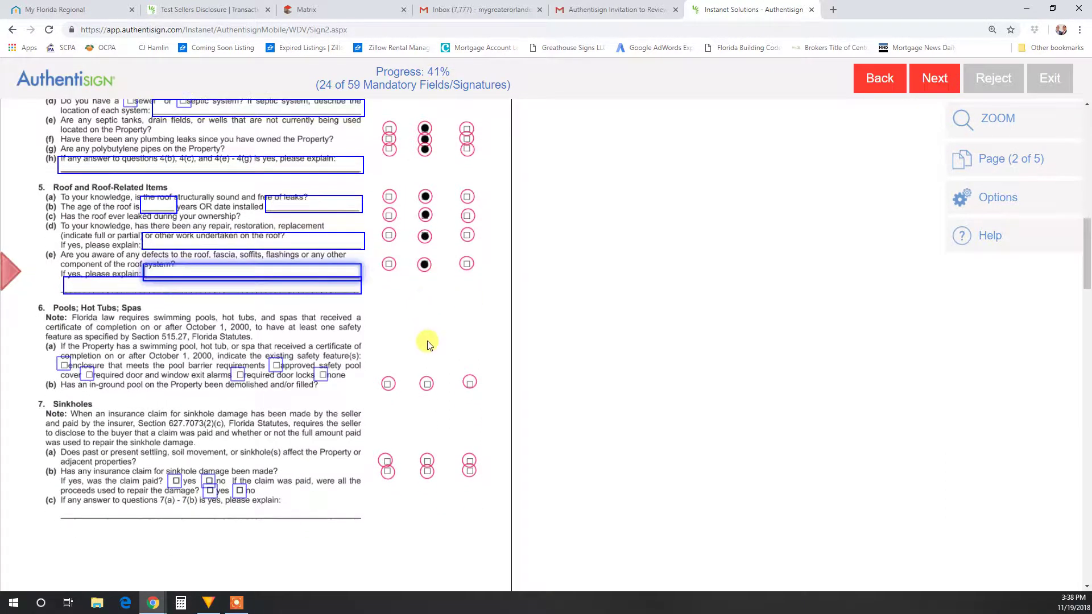
pyautogui.click(426, 384)
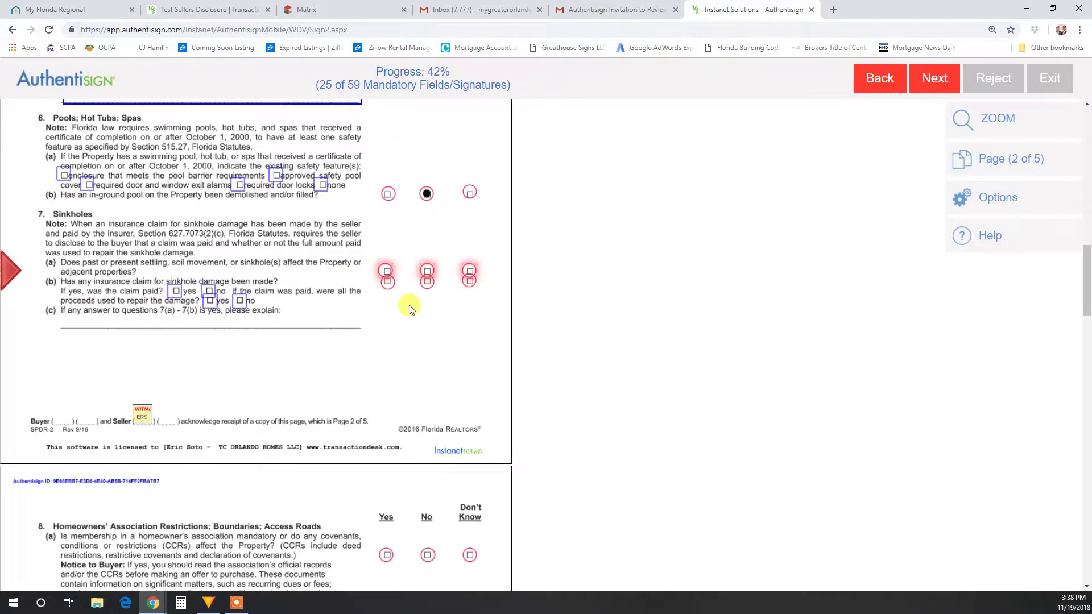
pyautogui.click(426, 272)
pyautogui.click(427, 271)
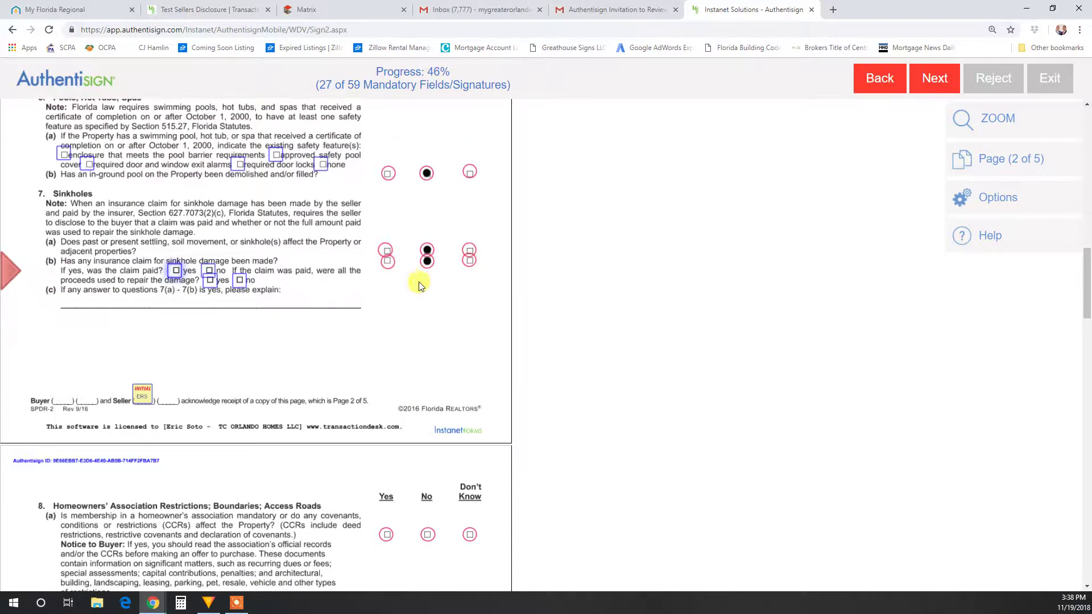
pyautogui.click(143, 395)
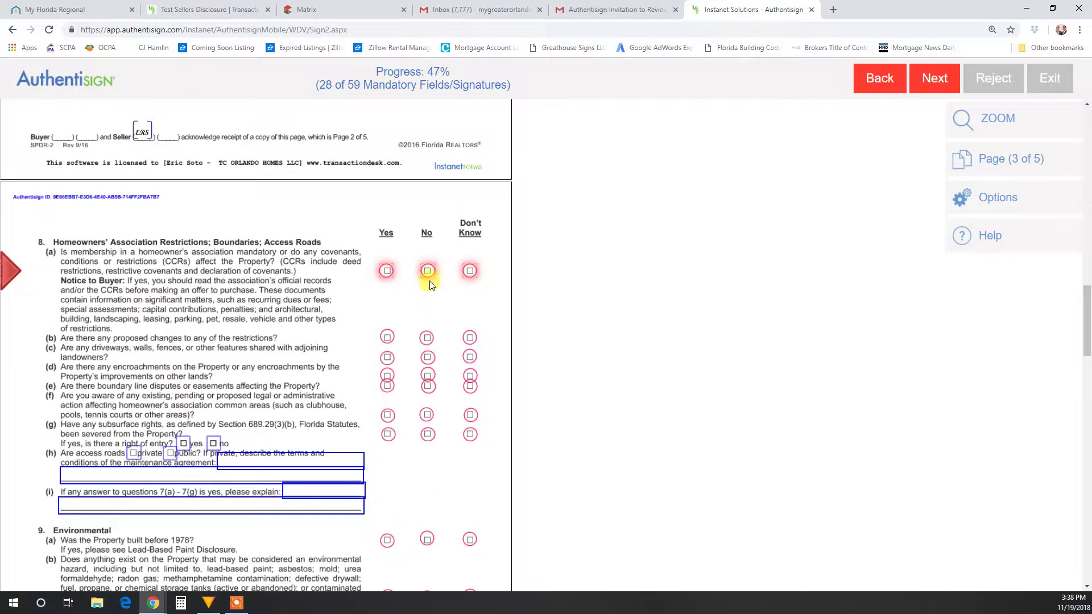
# Answer No to homeowners' association and boundary items 8(a)–8(g)
pyautogui.click(427, 274)
pyautogui.click(427, 275)
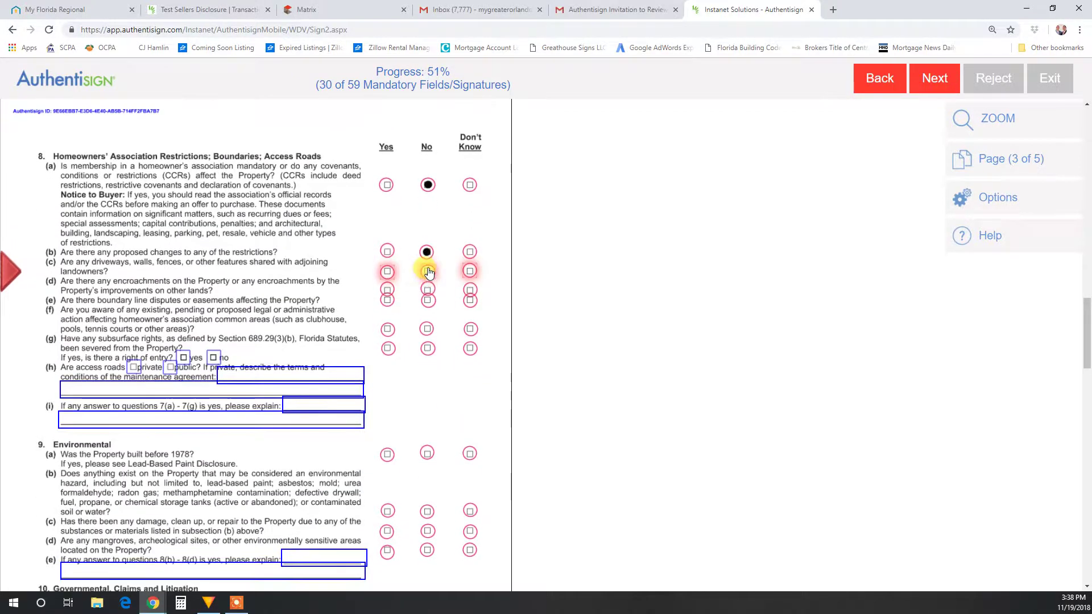
pyautogui.click(428, 277)
pyautogui.click(428, 273)
pyautogui.click(429, 281)
pyautogui.click(427, 299)
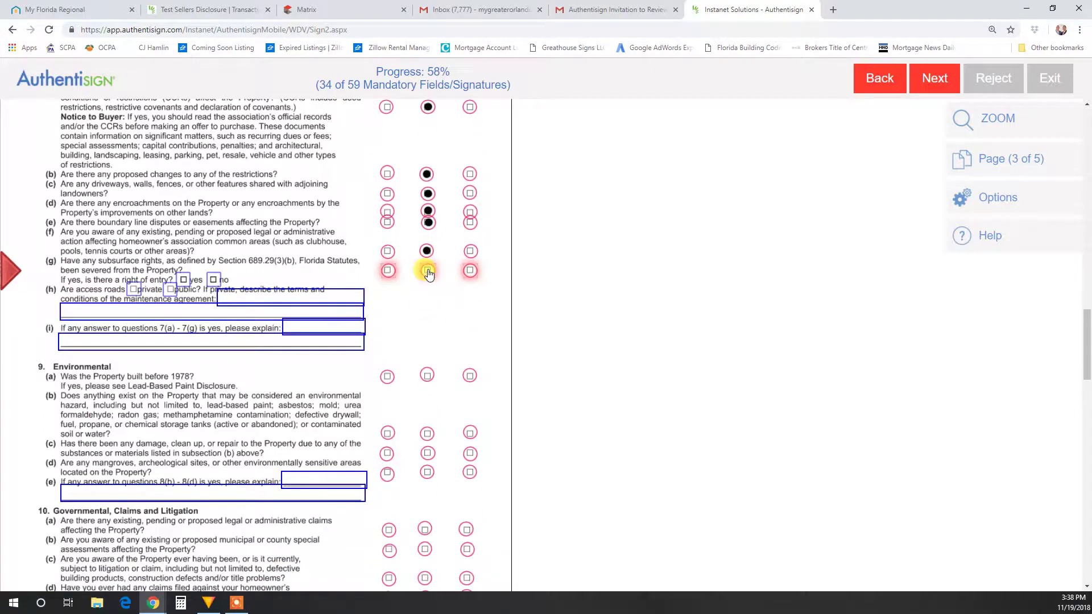
pyautogui.click(427, 270)
# Answer No to environmental items 9(a)–9(d) and Yes to 10(a)–10(e)
pyautogui.click(427, 366)
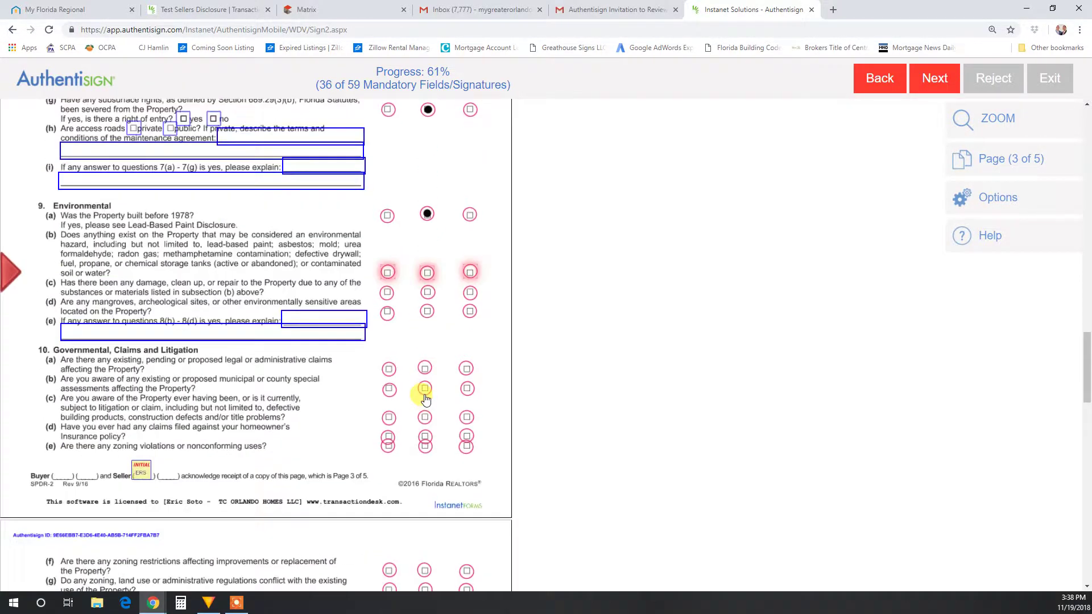
pyautogui.click(427, 274)
pyautogui.click(427, 291)
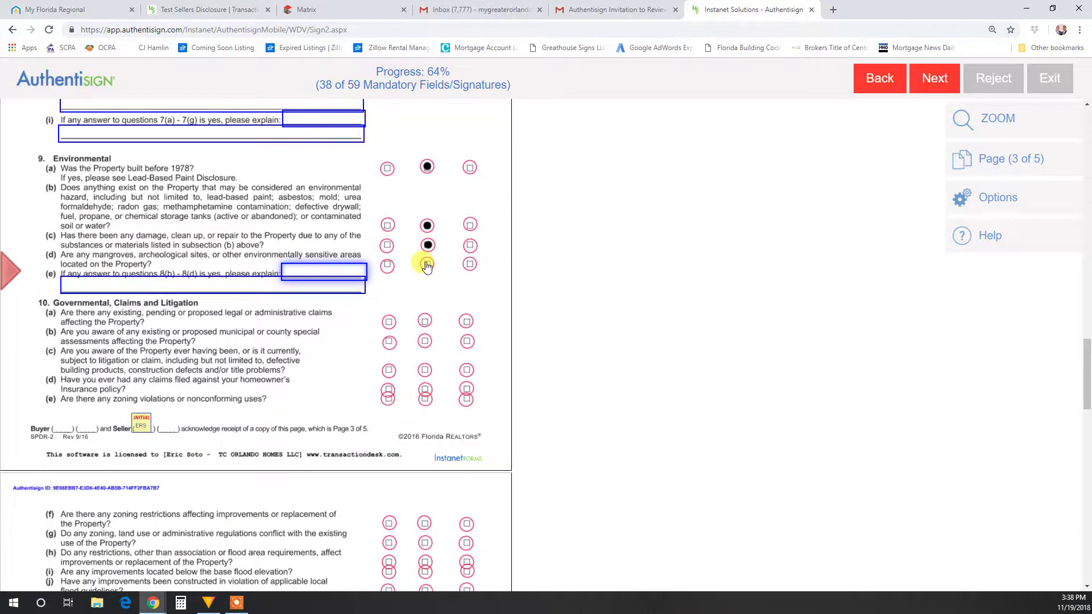
pyautogui.click(389, 321)
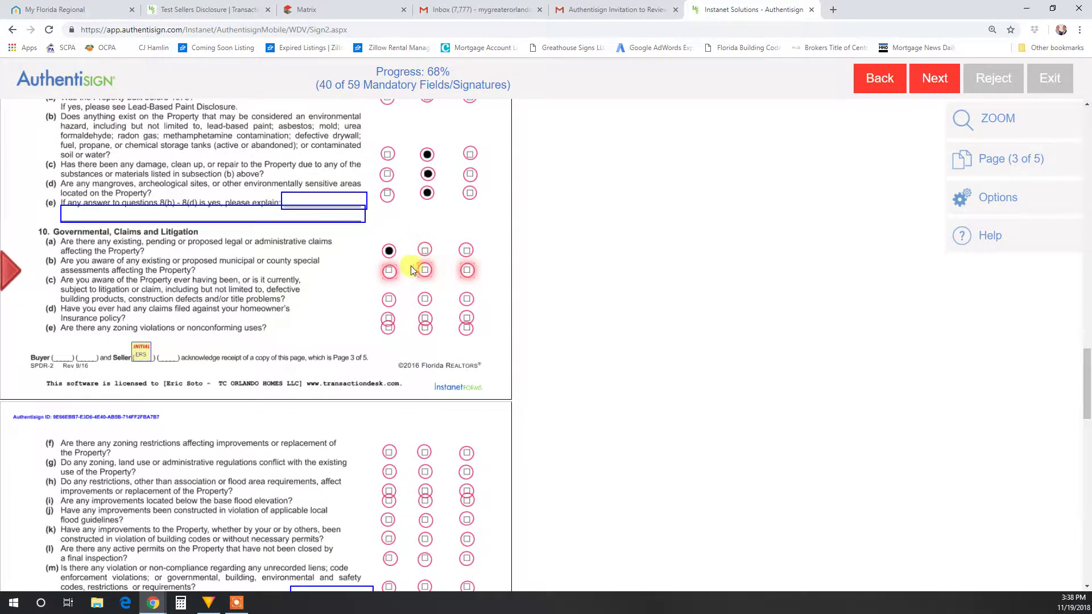
pyautogui.click(389, 271)
pyautogui.click(389, 274)
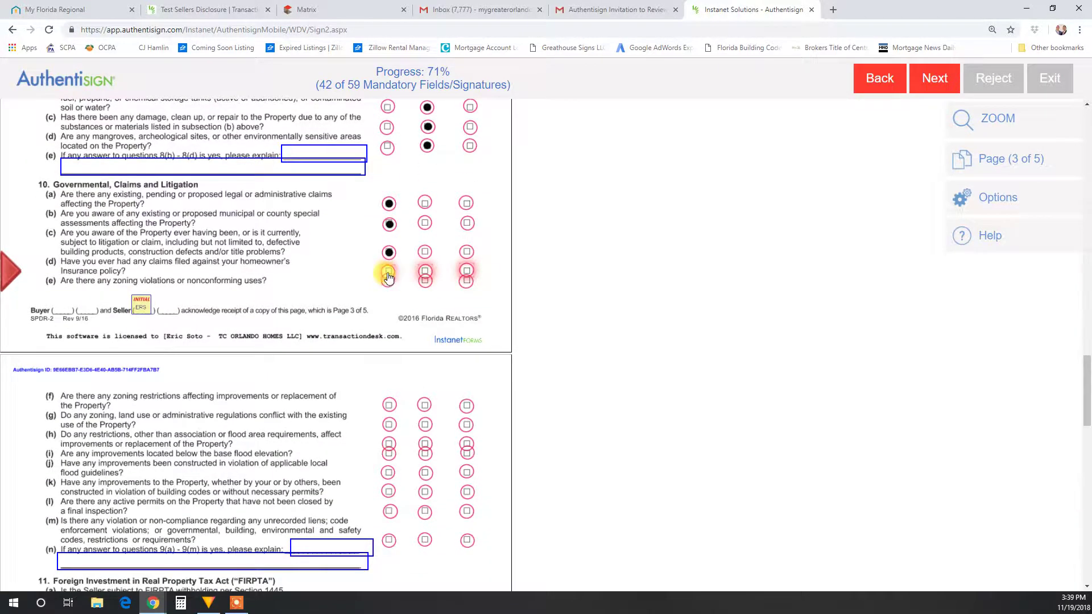
pyautogui.click(389, 266)
pyautogui.click(388, 271)
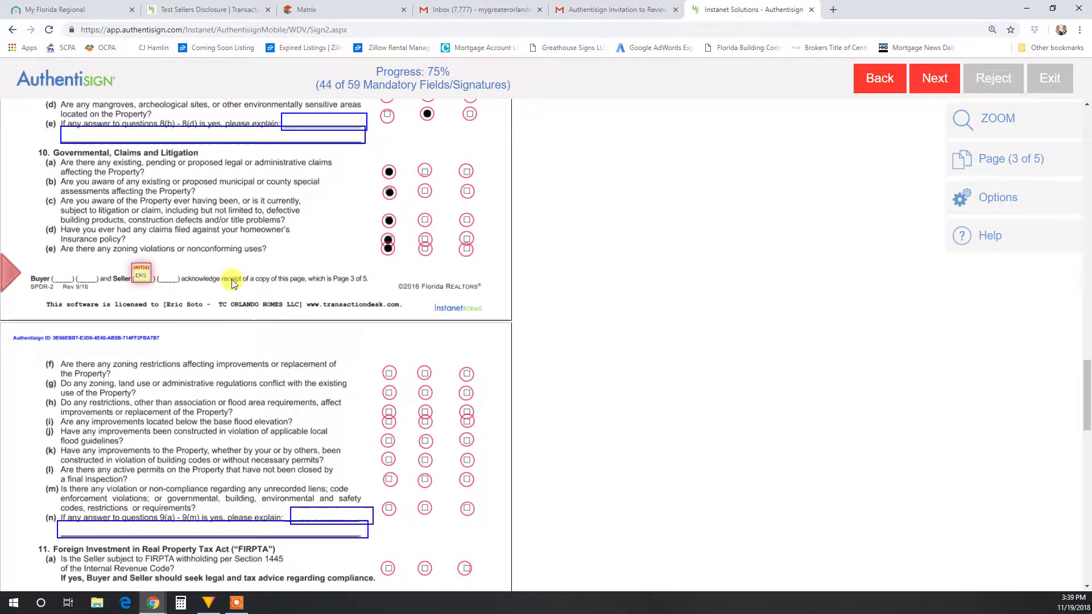
# Initial page 3, answer 10(f) No, and Yes to 10(g)–10(m) and 11(a)
pyautogui.click(142, 280)
pyautogui.click(424, 271)
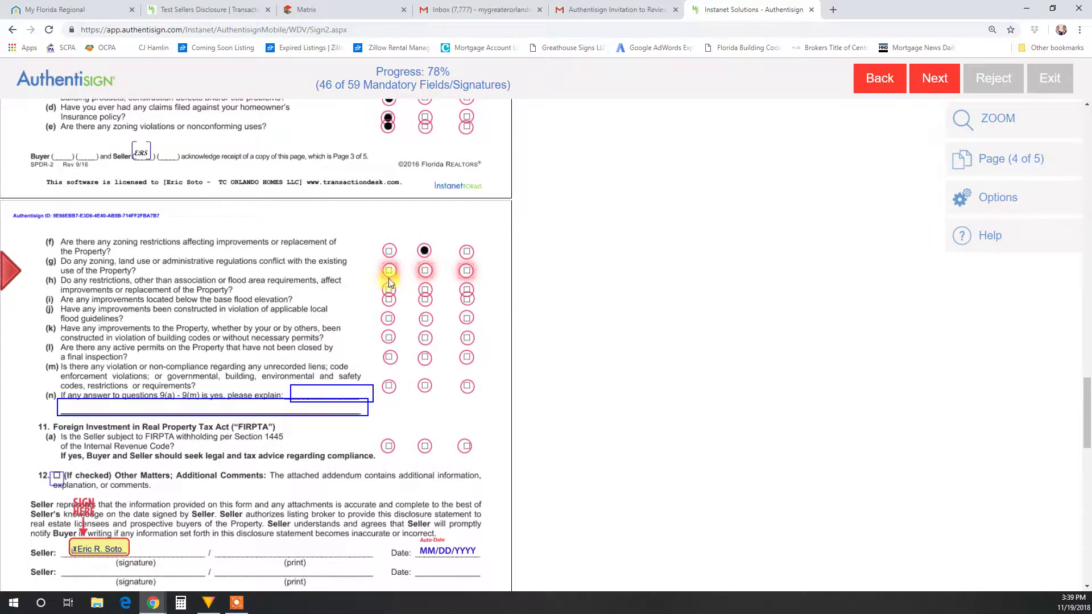
pyautogui.click(388, 274)
pyautogui.click(387, 280)
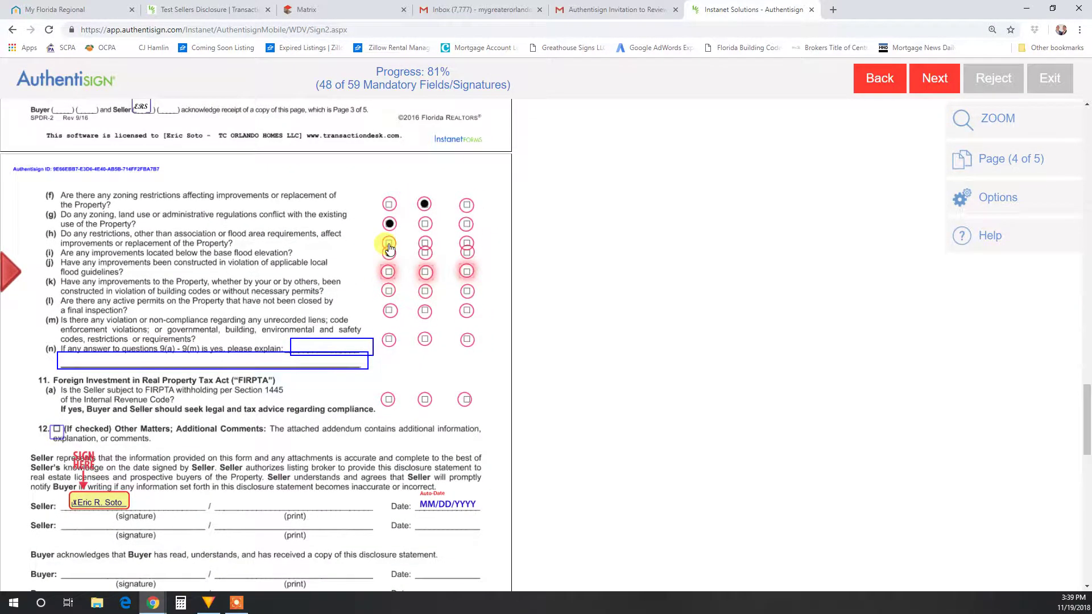
pyautogui.click(389, 270)
pyautogui.click(388, 279)
pyautogui.click(390, 282)
pyautogui.click(390, 276)
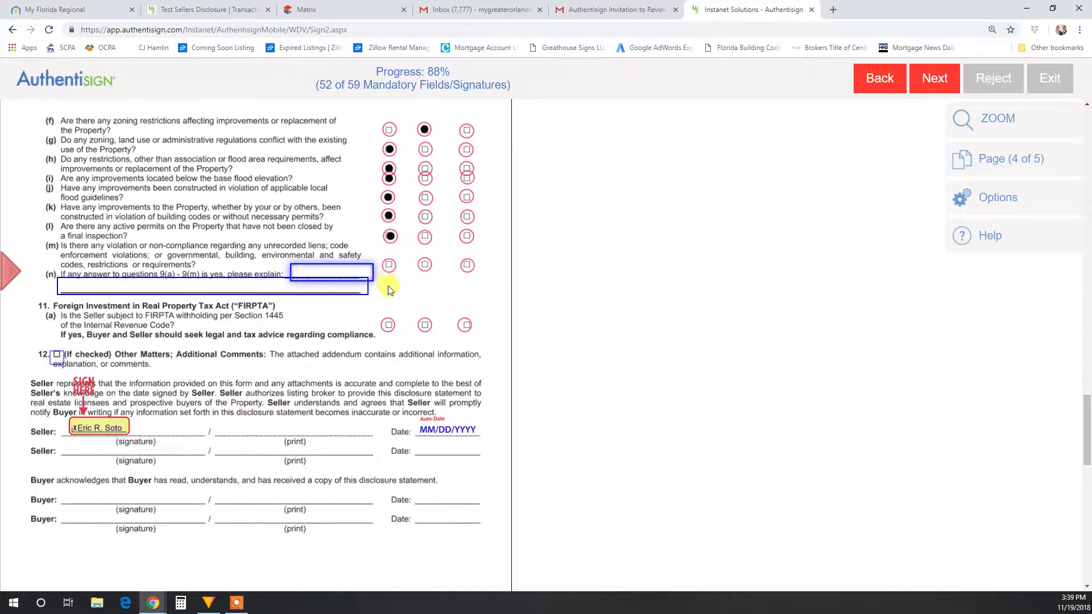
pyautogui.click(389, 293)
pyautogui.click(387, 311)
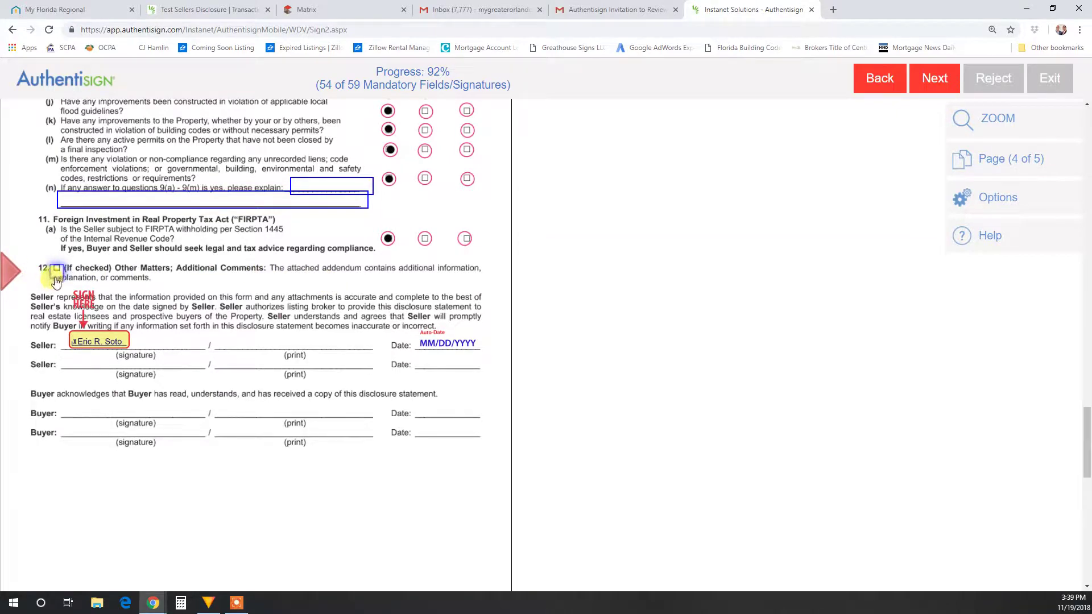
# Initial page 4 and type 'Intentionally left blank.' into the Seller's Update box
pyautogui.click(121, 335)
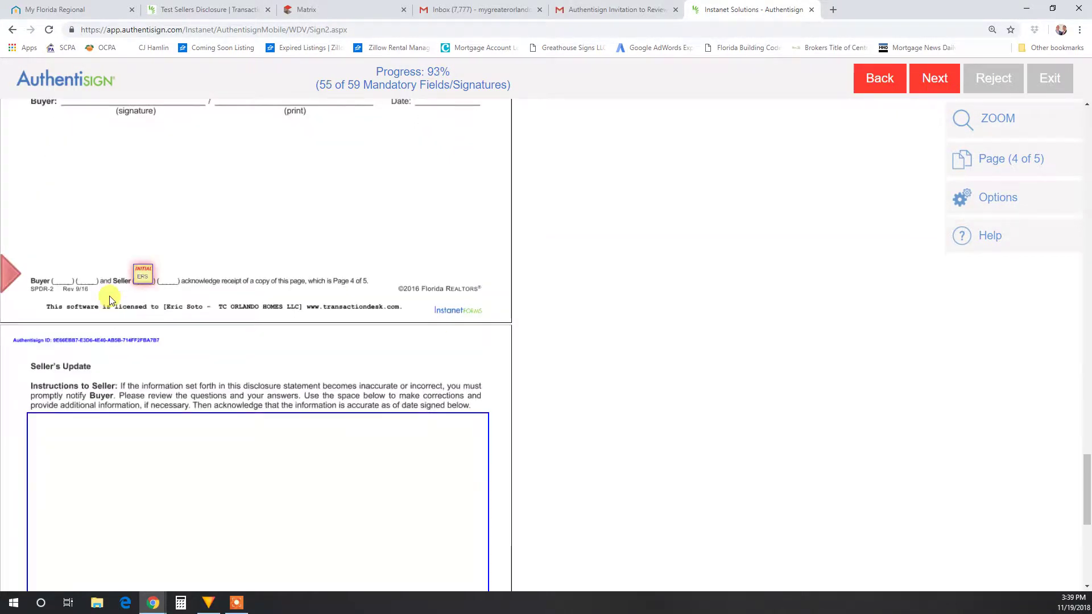
pyautogui.click(139, 278)
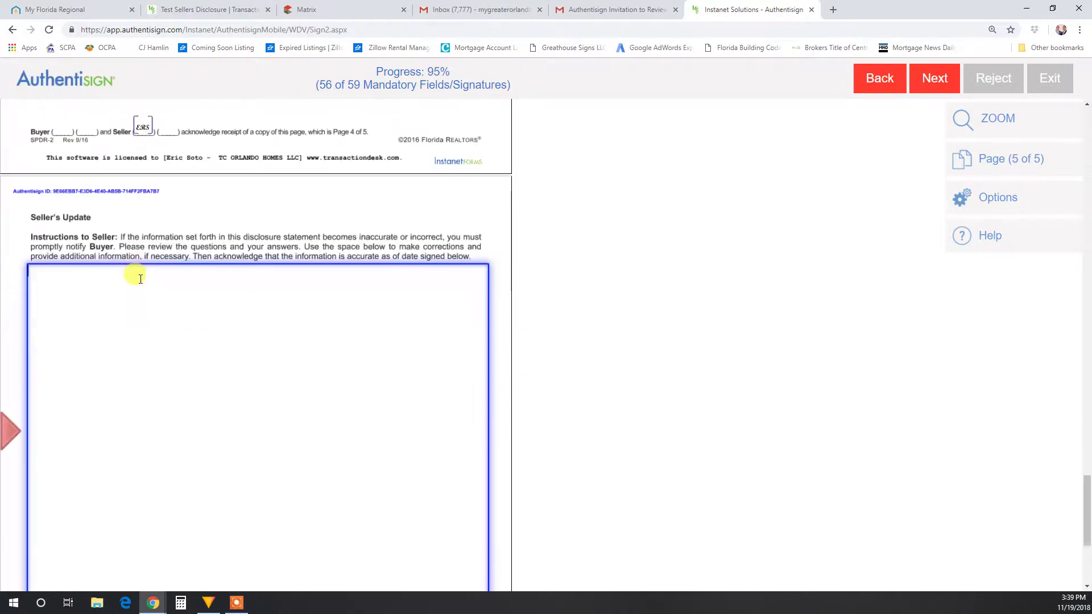
pyautogui.click(195, 277)
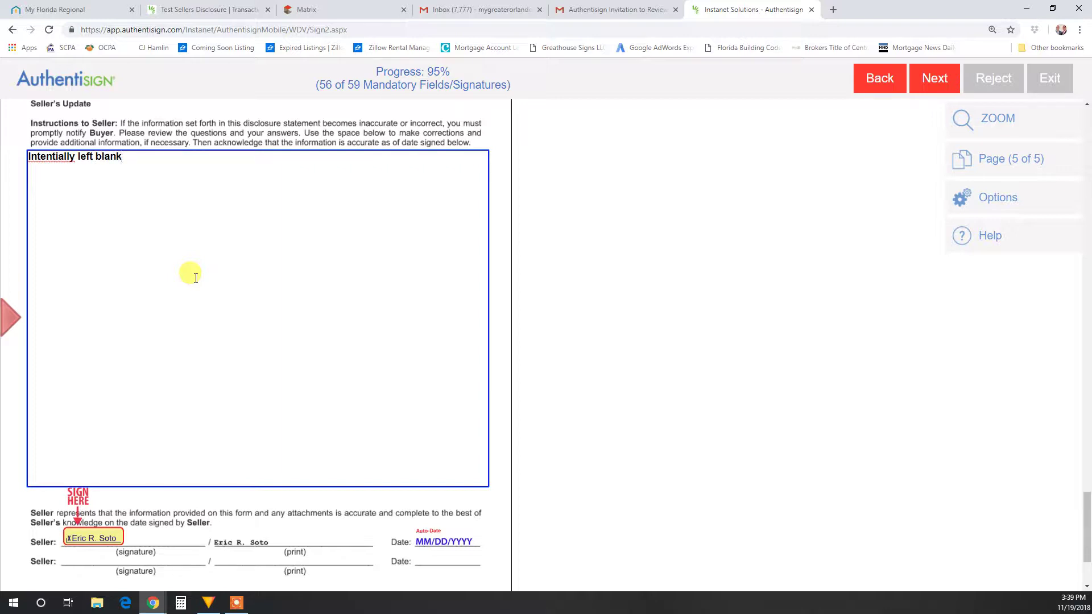
# Correct the misspelling to 'Intentionally', then sign the update and initial page 5
pyautogui.rightClick(49, 156)
pyautogui.click(74, 167)
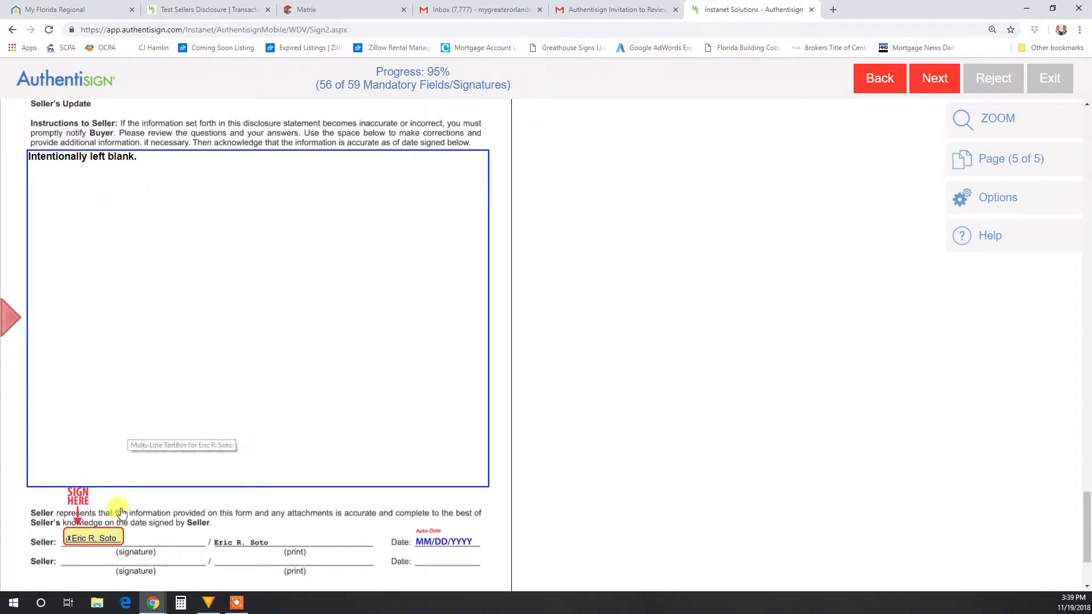
pyautogui.click(118, 535)
pyautogui.click(140, 541)
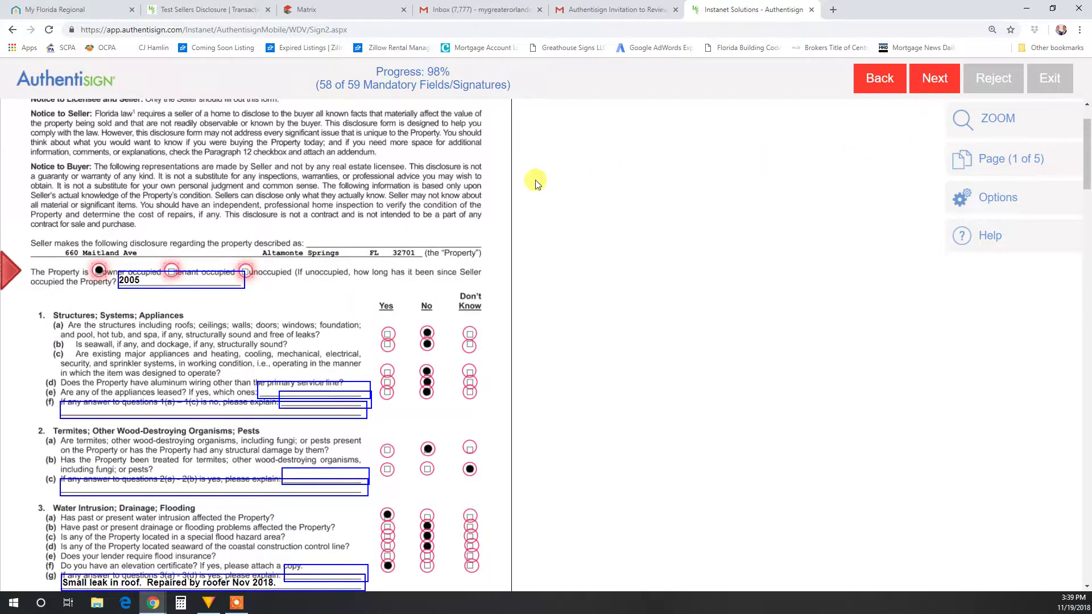
# Mark flood question 3(e) as Don't Know and complete the signing
pyautogui.scroll(-1, 291, 286)
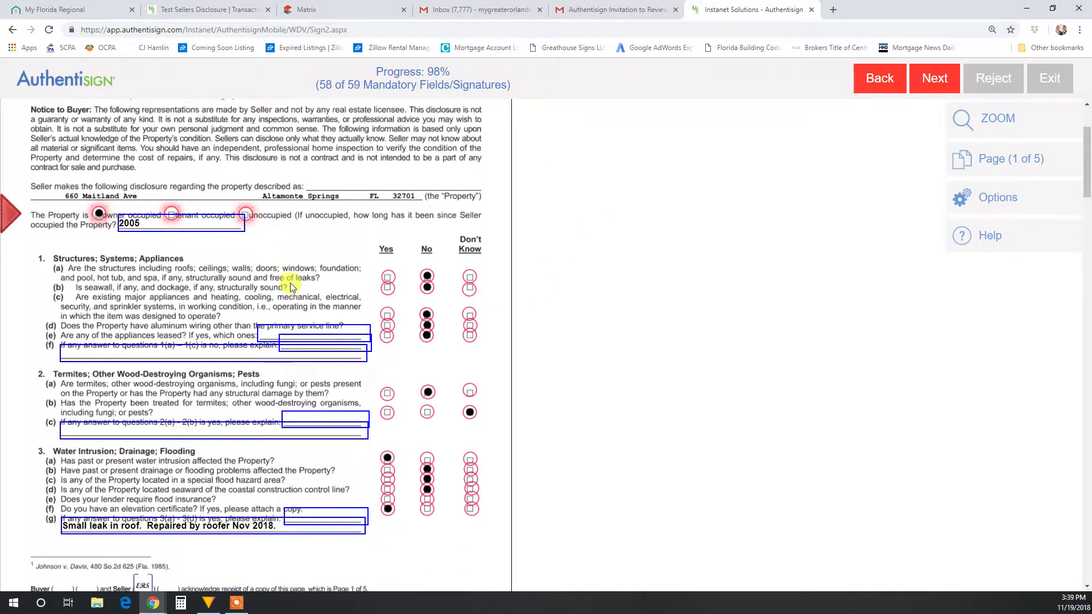
pyautogui.scroll(-2, 291, 286)
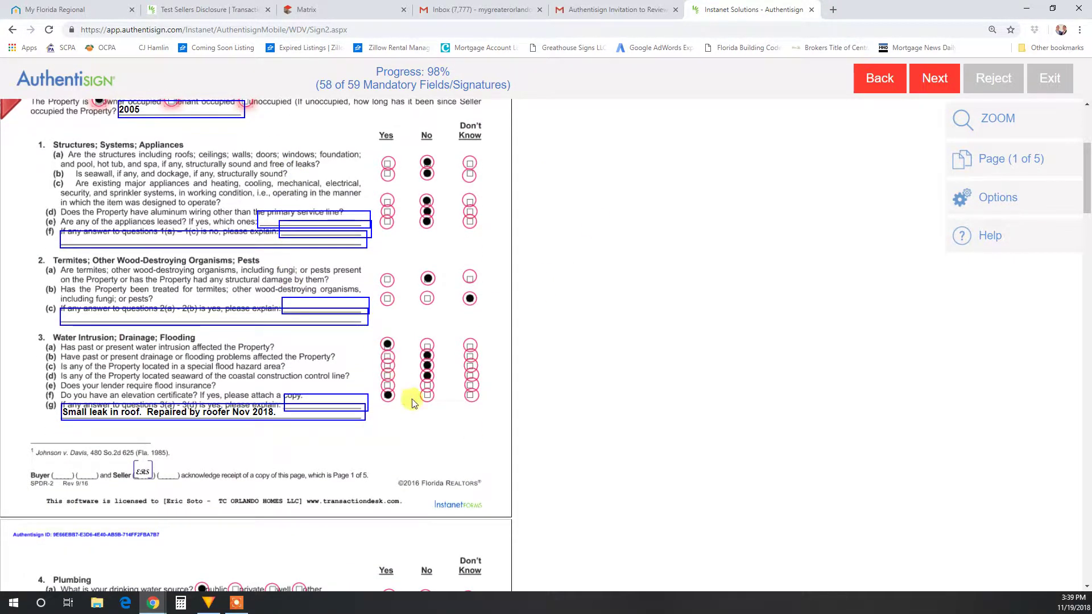
pyautogui.click(386, 392)
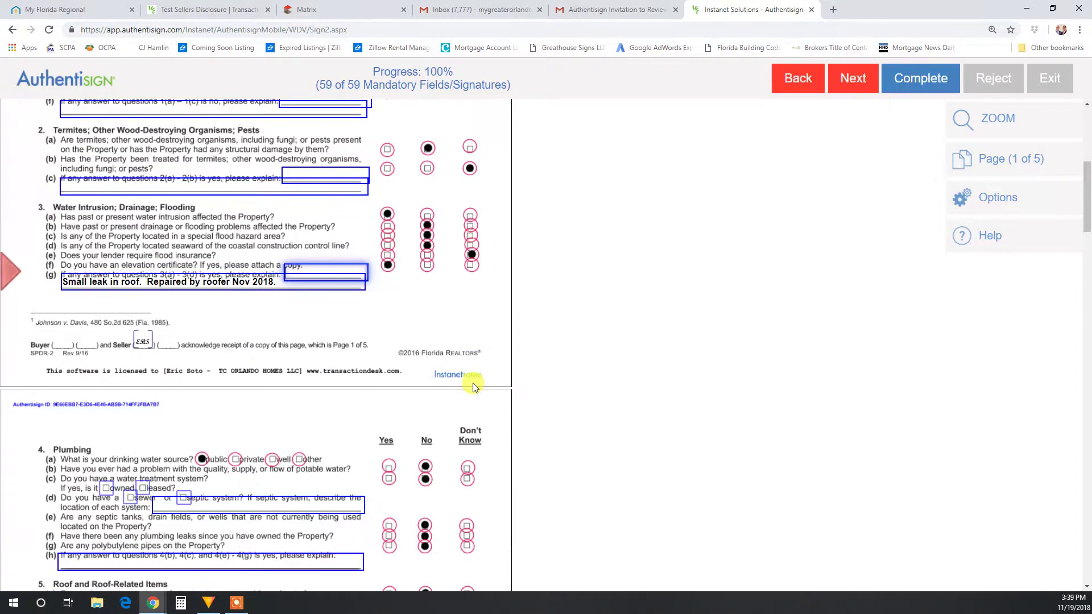
pyautogui.click(925, 81)
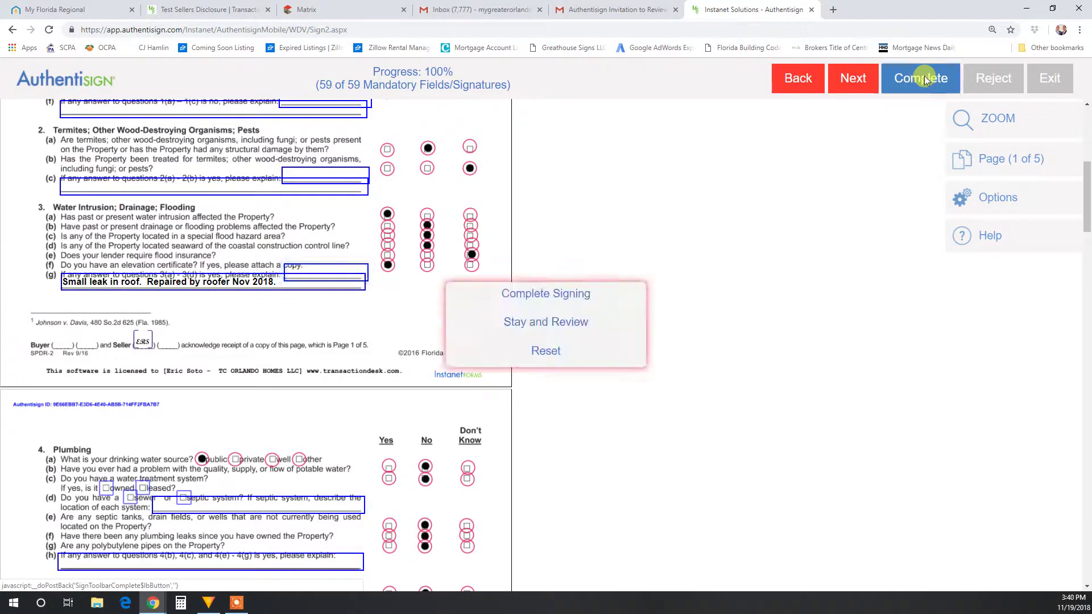
pyautogui.click(537, 294)
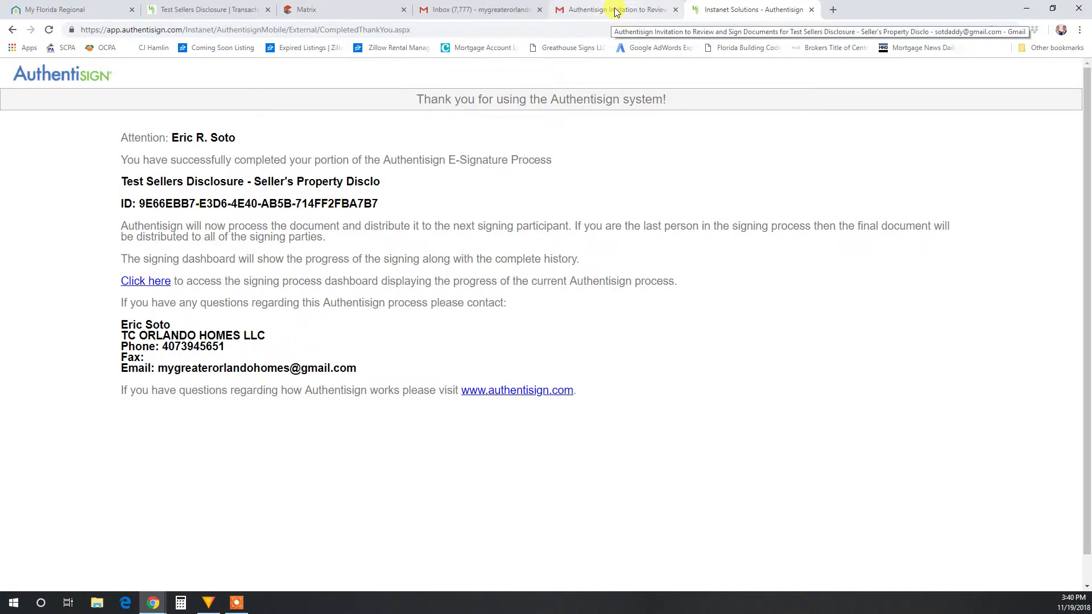
# Check both Gmail inboxes until the Final Revision email arrives, then open it
pyautogui.click(617, 11)
pyautogui.click(74, 152)
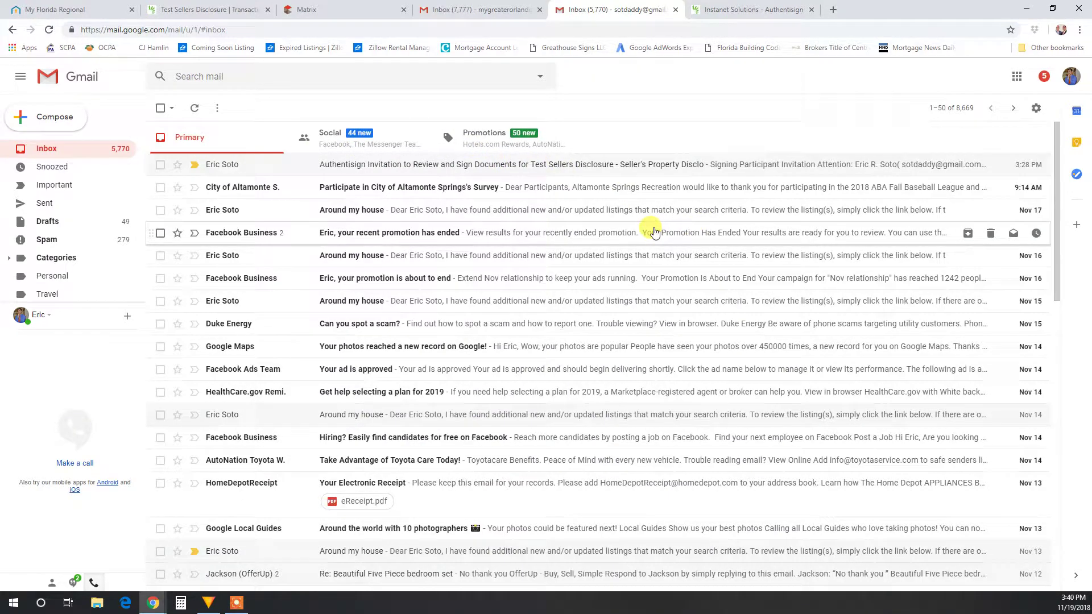
pyautogui.click(487, 16)
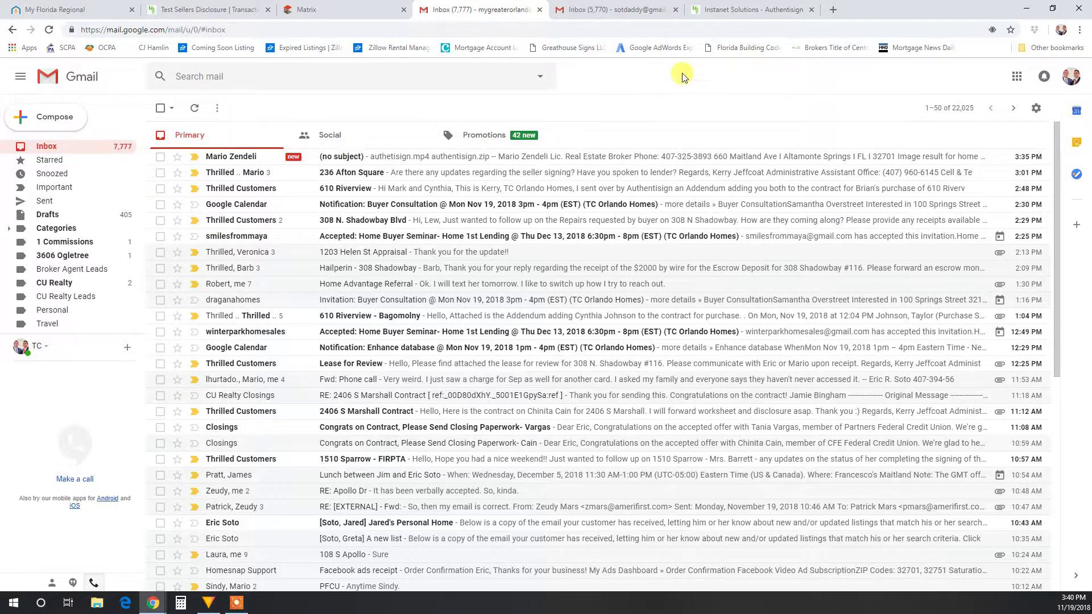
pyautogui.click(624, 11)
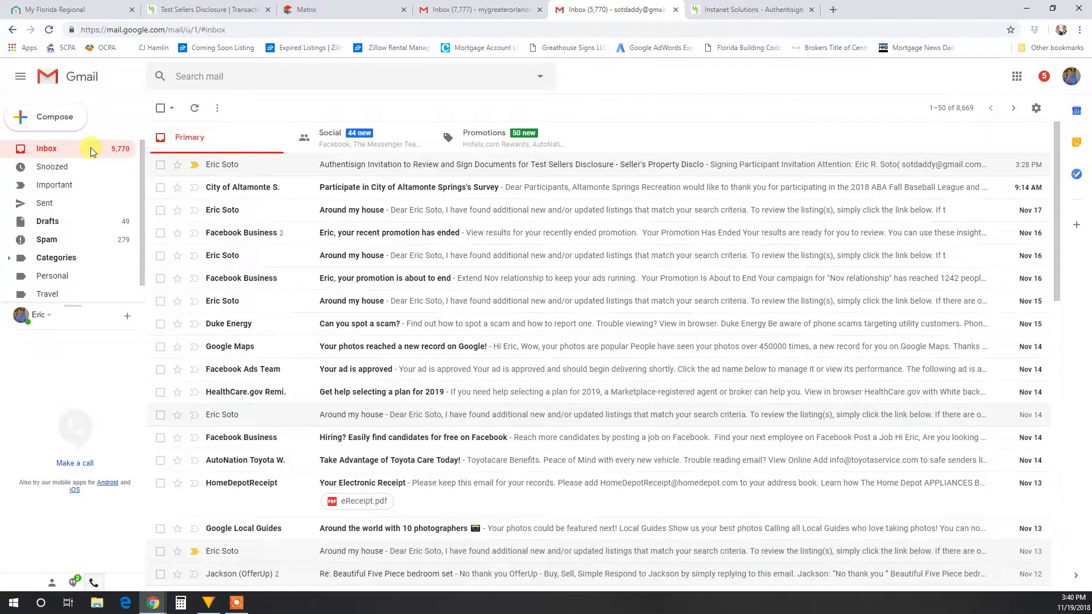
pyautogui.click(480, 10)
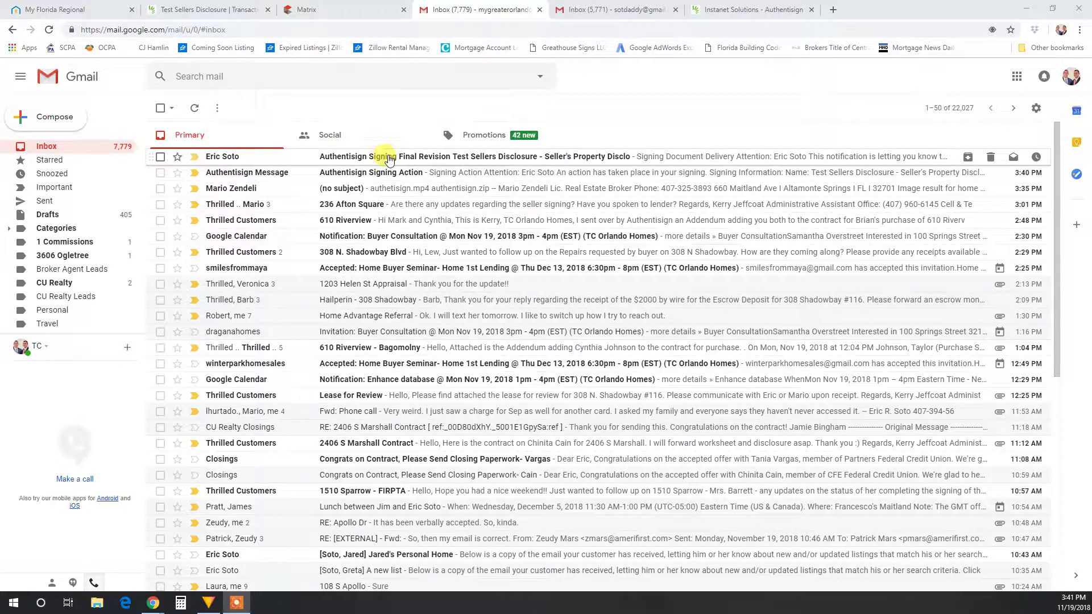
pyautogui.click(606, 10)
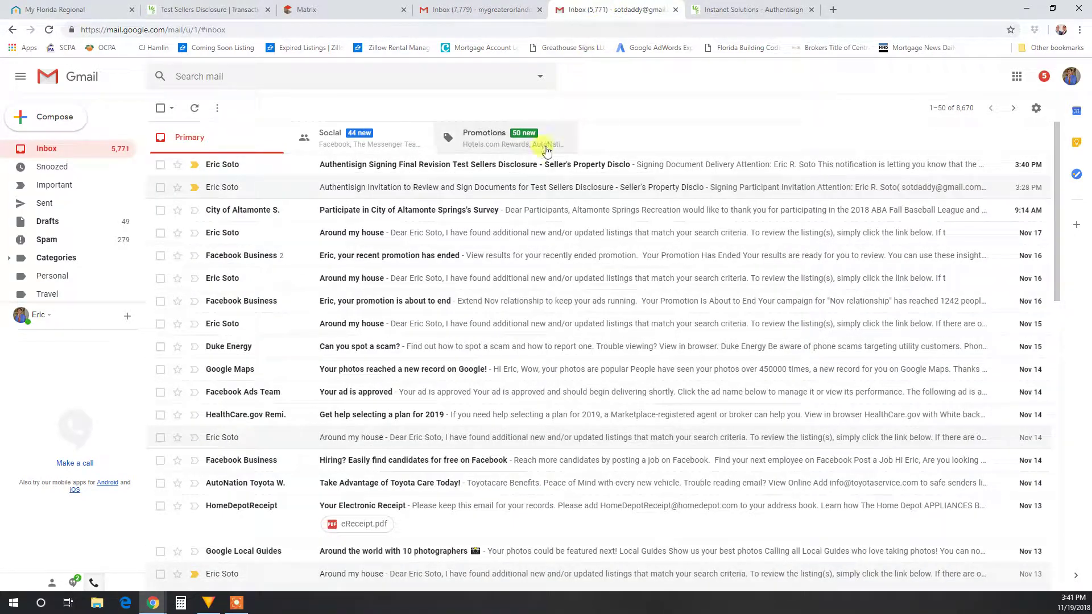
pyautogui.click(412, 170)
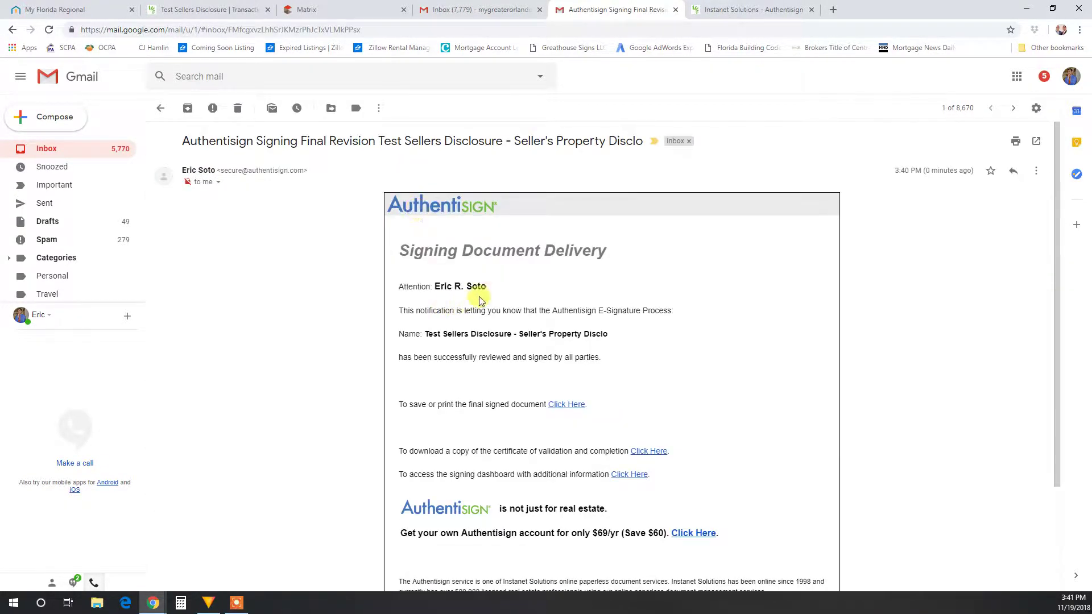
# Download the final signed Seller's Property Disclosure PDF from the Gmail message to Downloads
pyautogui.scroll(-1, 489, 291)
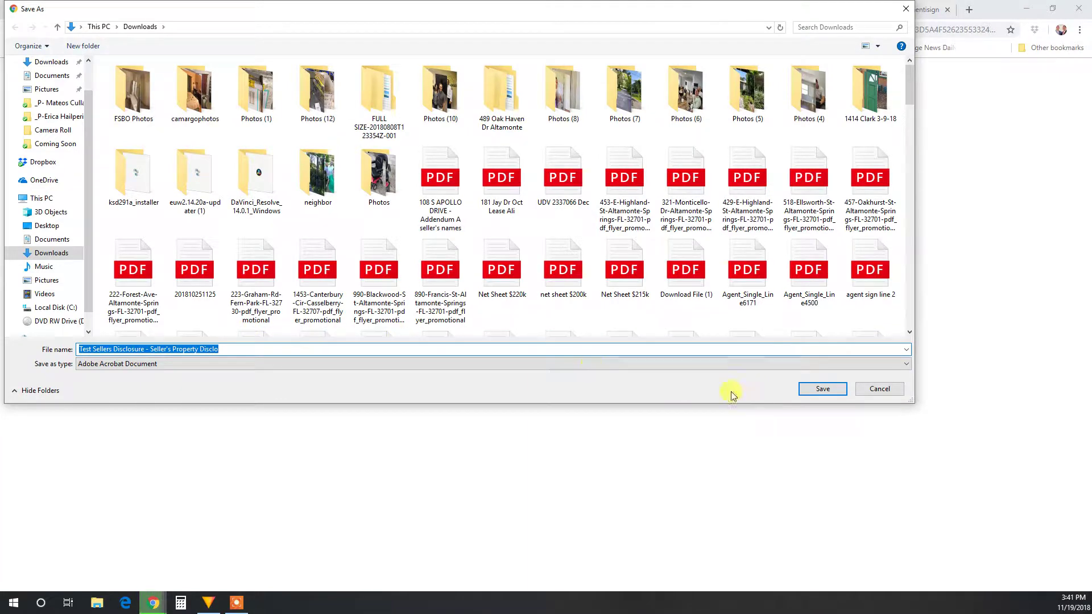
pyautogui.click(822, 389)
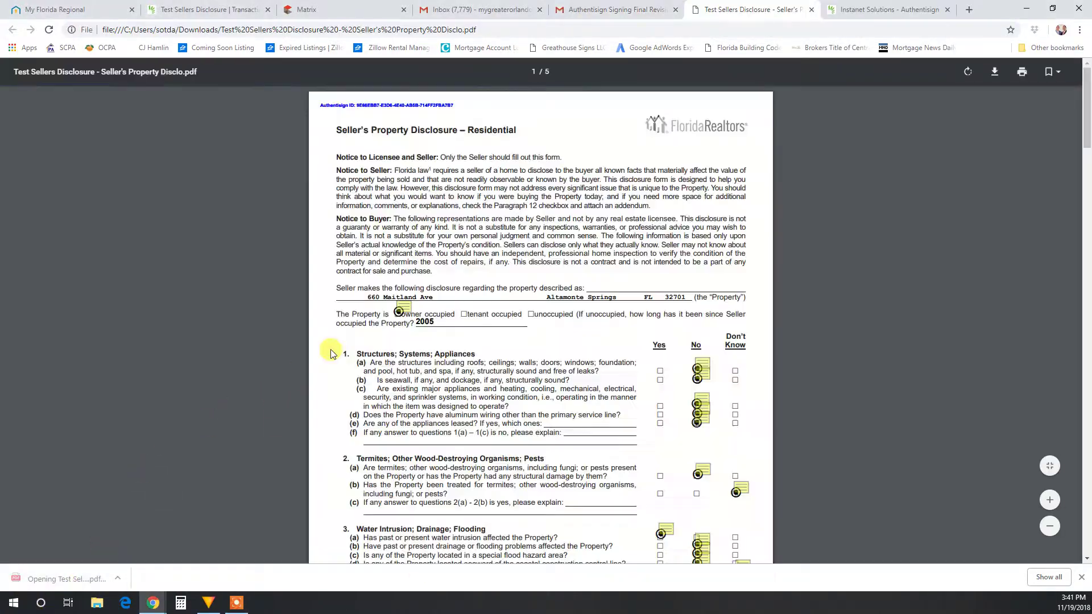
pyautogui.scroll(-2, 373, 283)
pyautogui.scroll(-5, 372, 283)
pyautogui.scroll(-9, 413, 265)
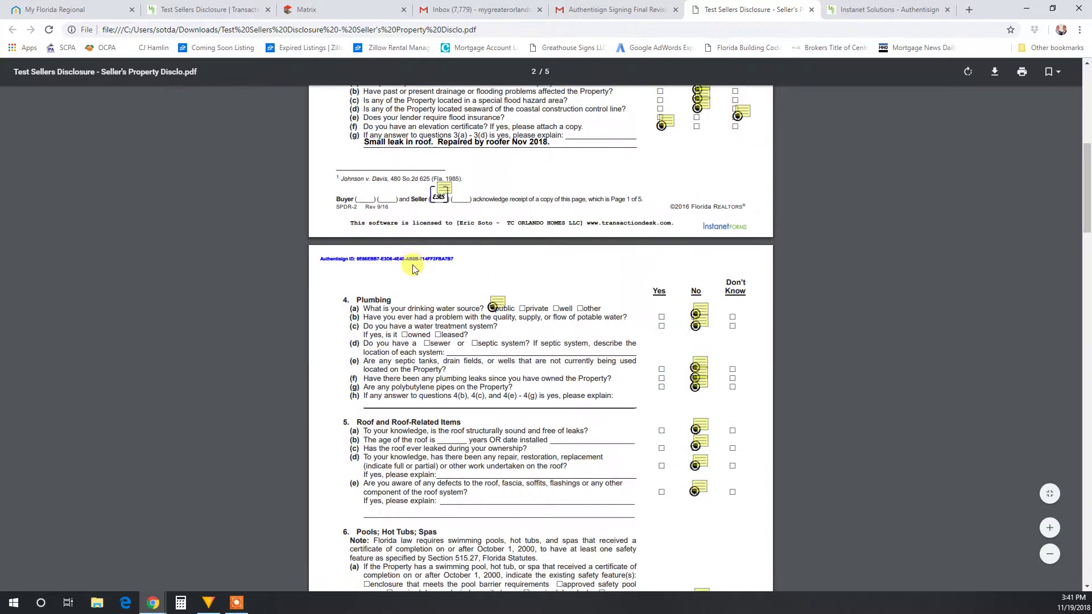
pyautogui.scroll(-20, 454, 251)
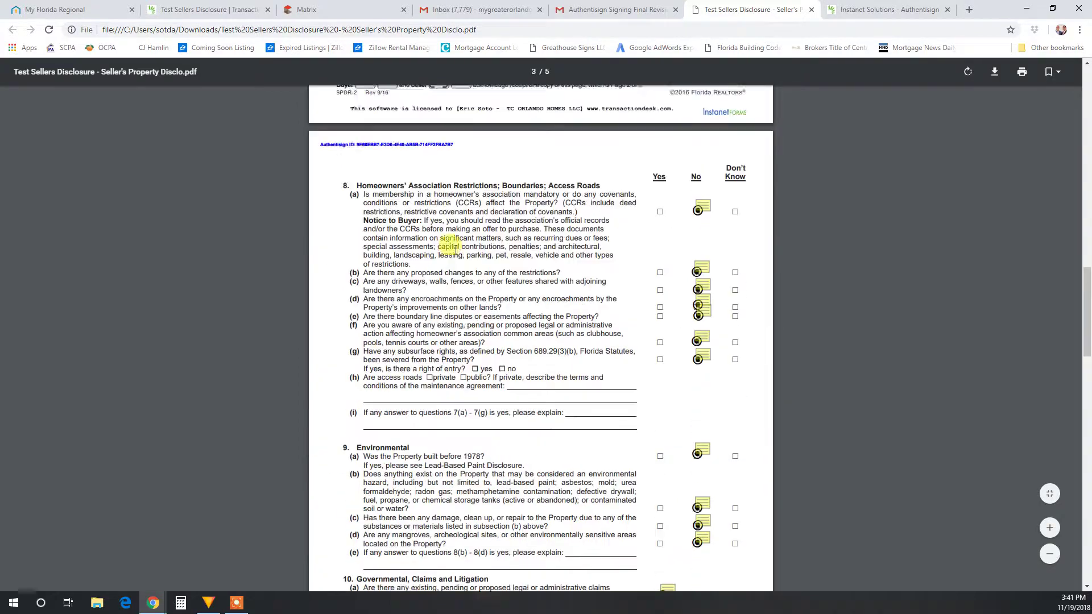
pyautogui.scroll(-5, 453, 252)
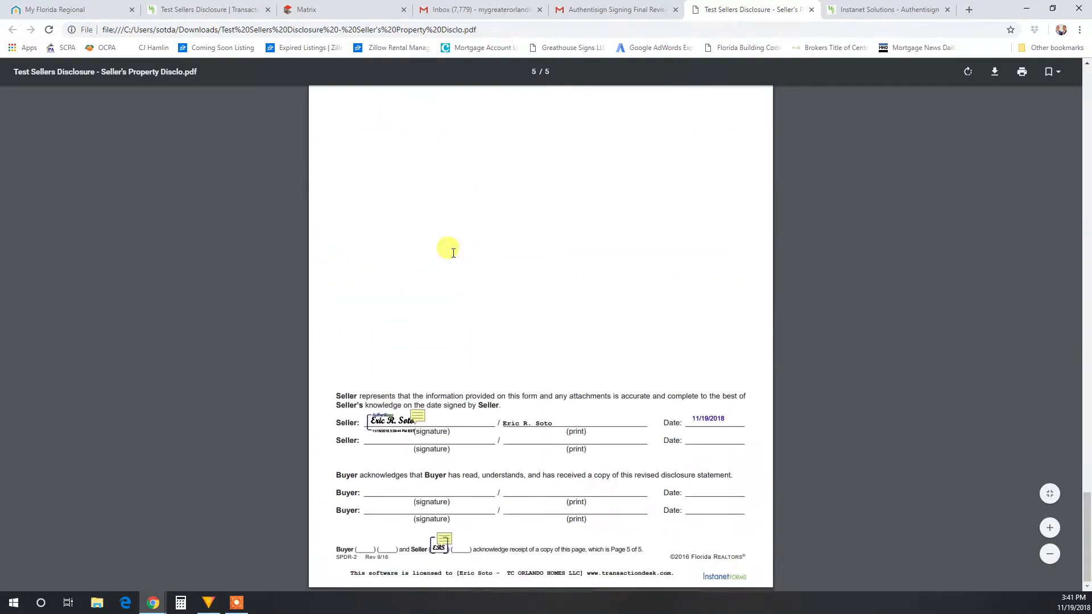